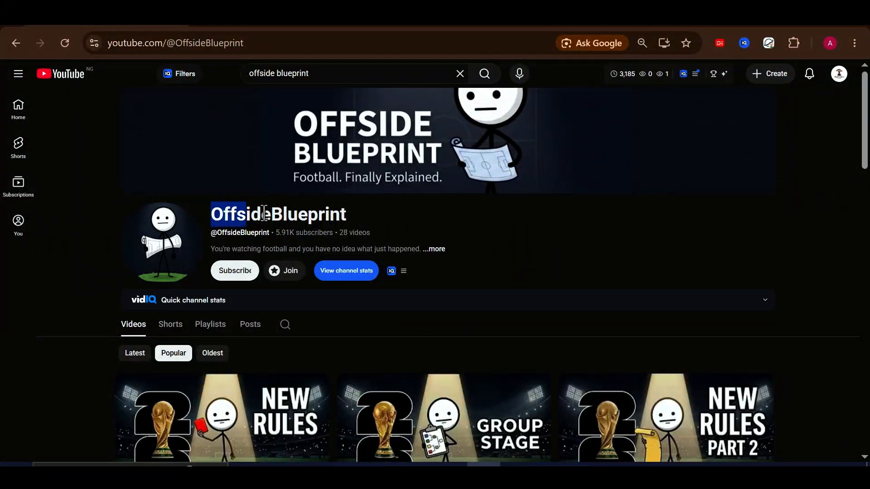
Examine the OffsideBlueprint channel's most popular videos, including their titles, view counts and outlier scores
left_click(321, 220)
scroll(303, 230, "down", 4)
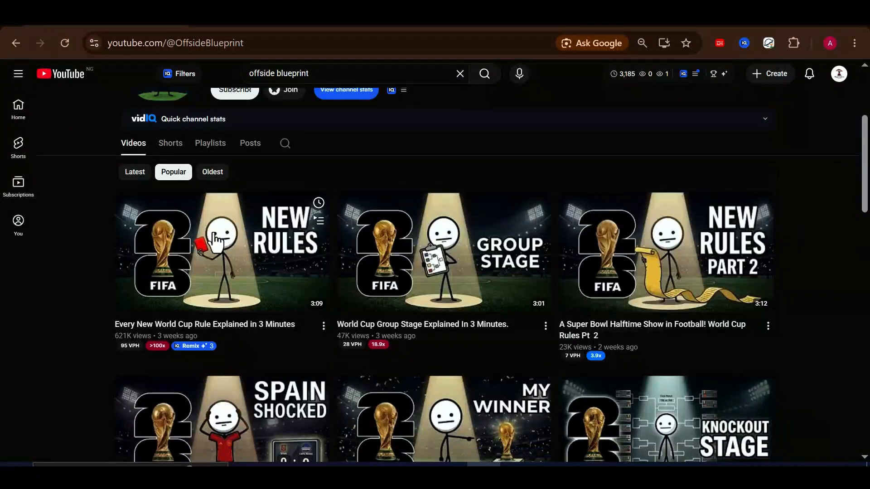
scroll(65, 352, "down", 4)
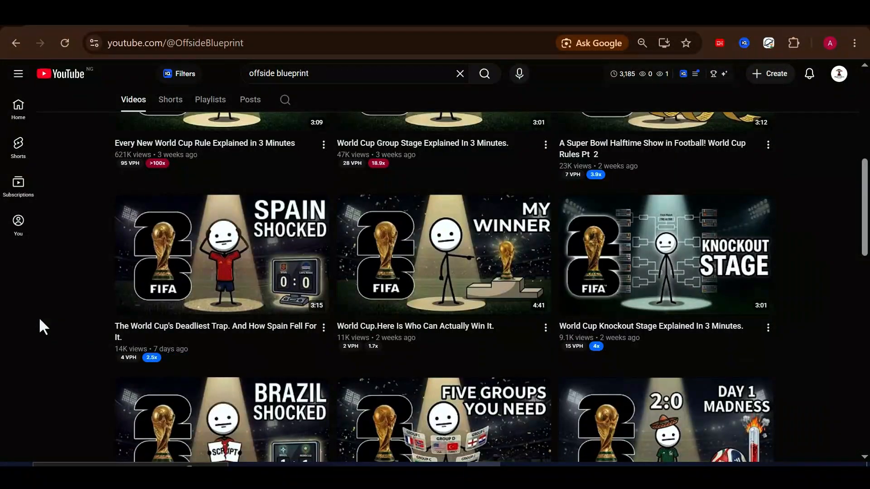
scroll(40, 320, "down", 2)
scroll(44, 314, "up", 8)
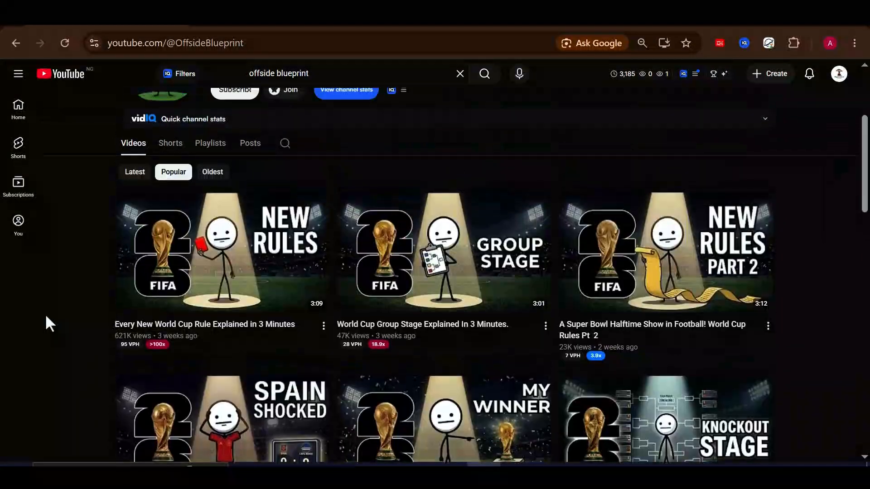
scroll(45, 314, "down", 2)
scroll(543, 236, "down", 2)
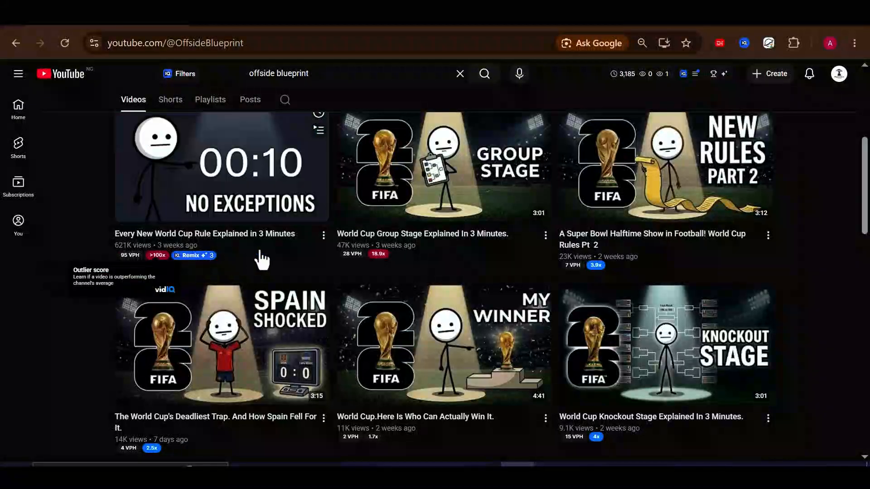
scroll(626, 247, "down", 2)
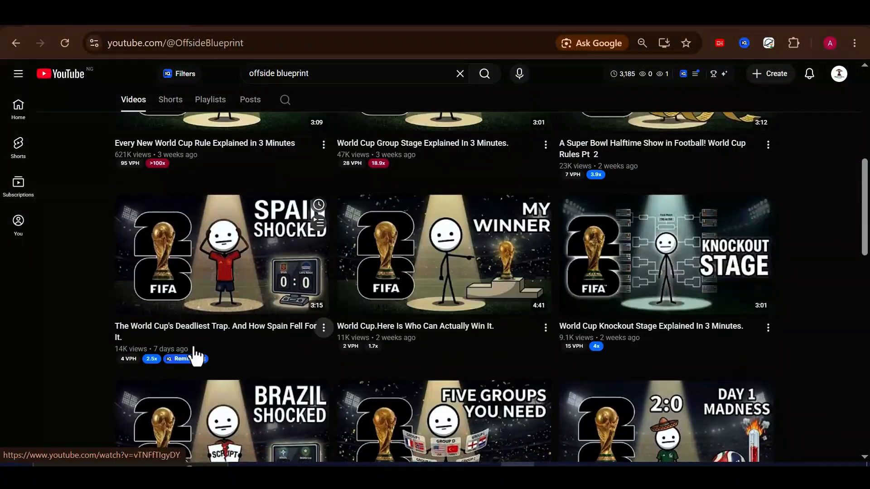
scroll(143, 363, "down", 4)
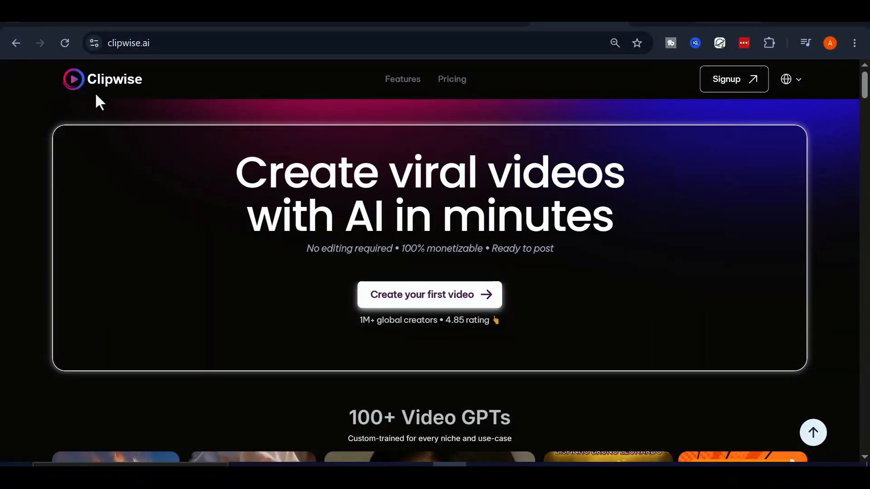
Look through the Clipwise homepage's sample videos and all-in-one AI tool section, and open the video creation studio
scroll(429, 200, "down", 15)
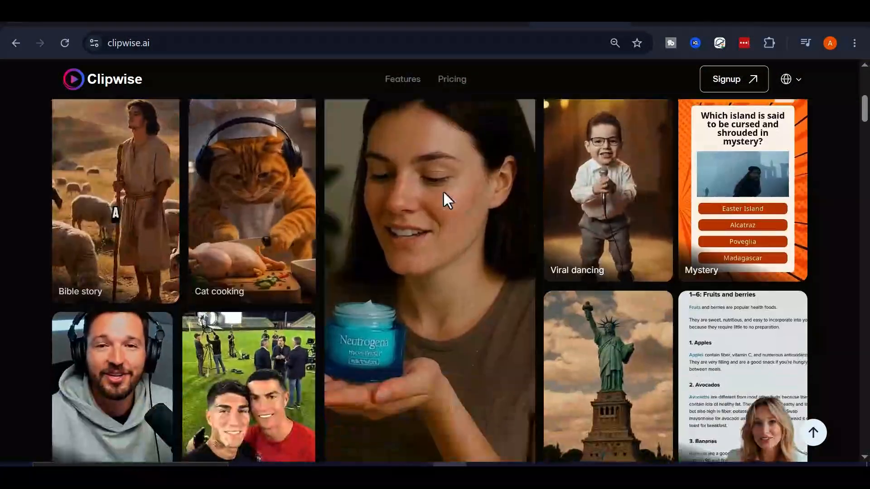
scroll(444, 196, "down", 5)
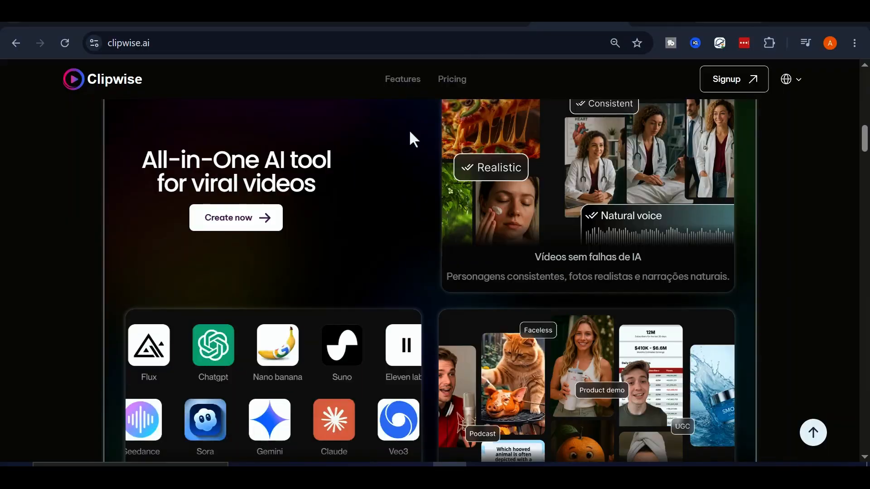
scroll(785, 146, "up", 2)
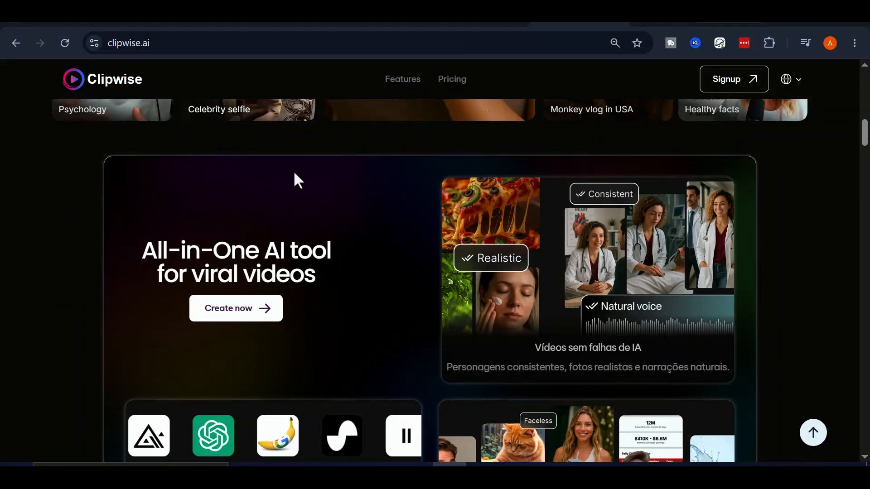
left_click(275, 315)
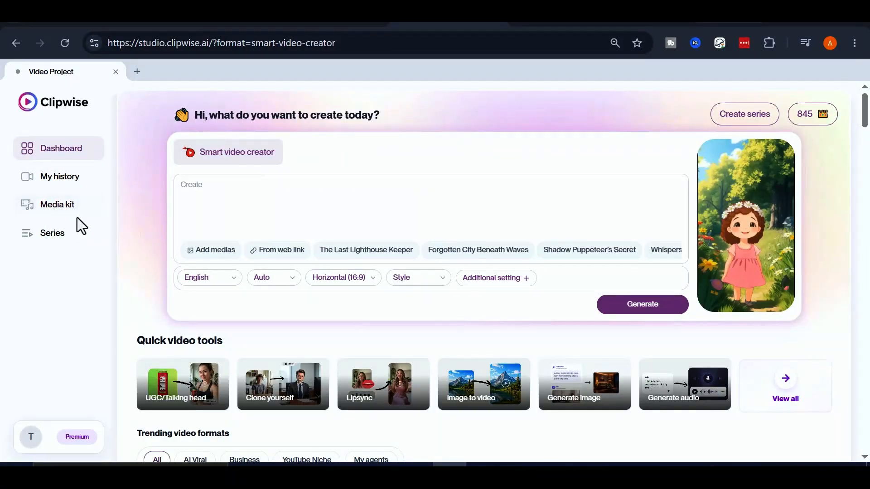
Look over the dashboard's prompt area, quick video tools, and the Fifa world cup, Viral Formats and Story Videos categories
scroll(225, 317, "down", 4)
scroll(131, 281, "down", 1)
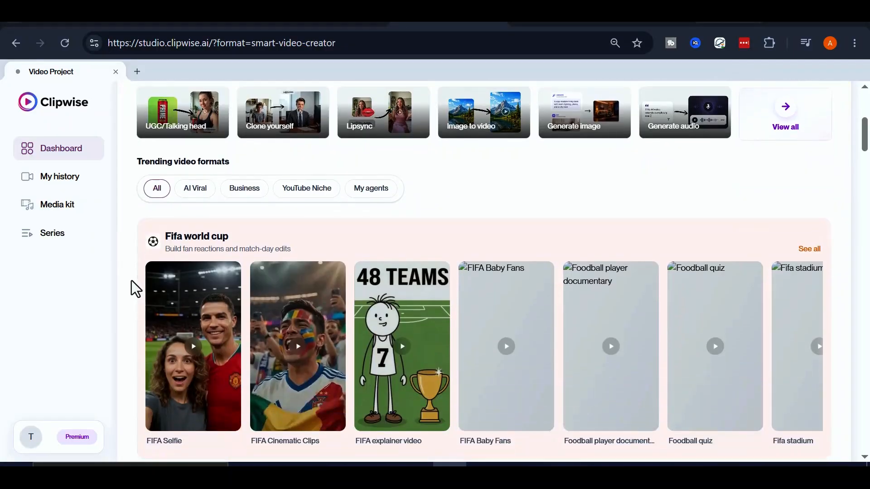
scroll(131, 281, "up", 5)
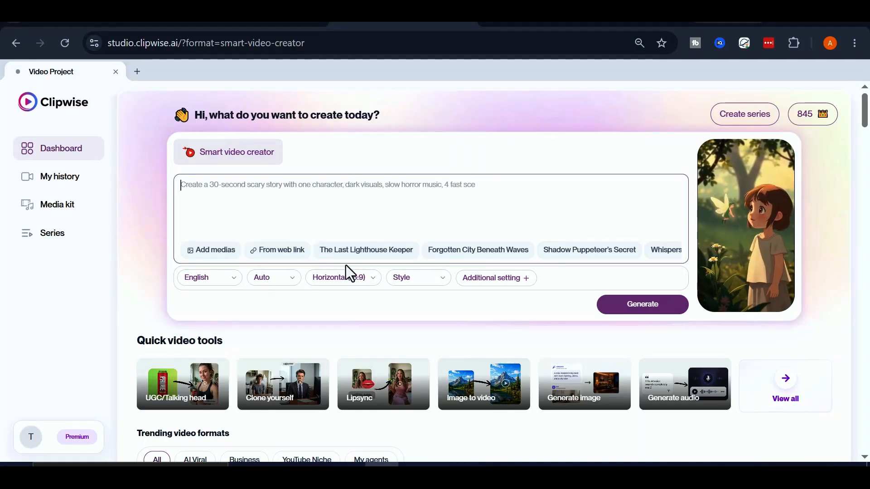
scroll(498, 277, "down", 2)
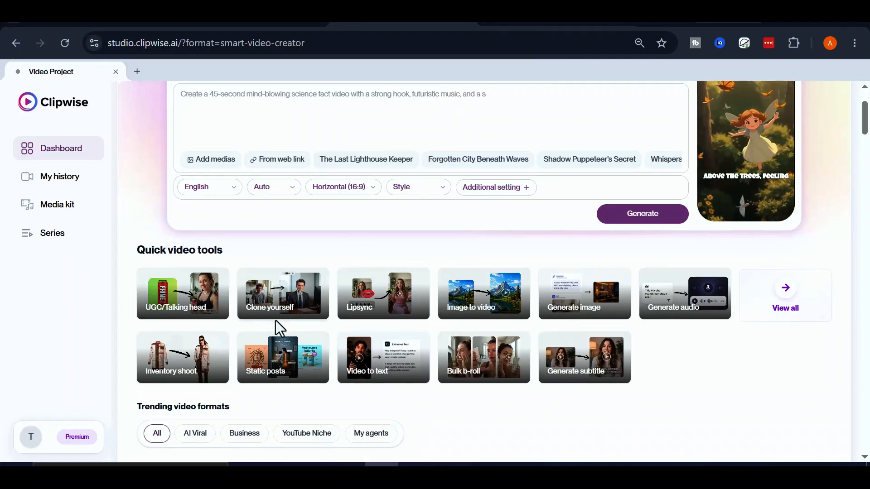
scroll(280, 328, "down", 6)
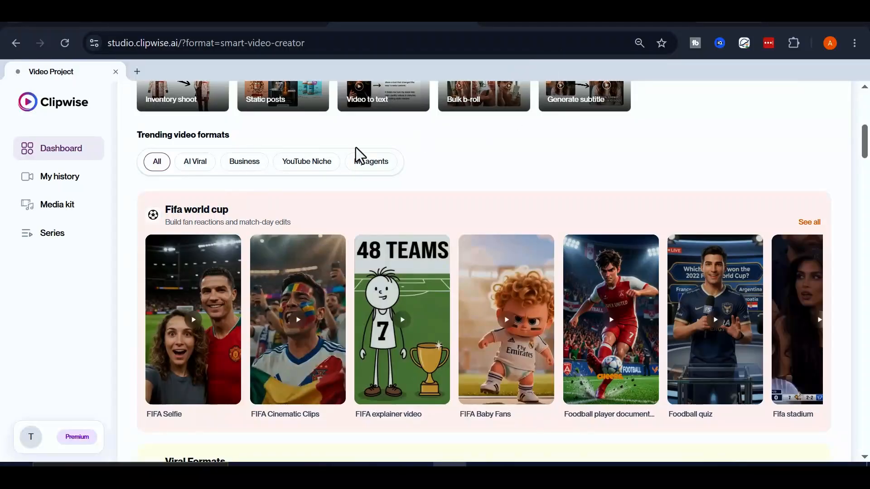
scroll(367, 181, "down", 6)
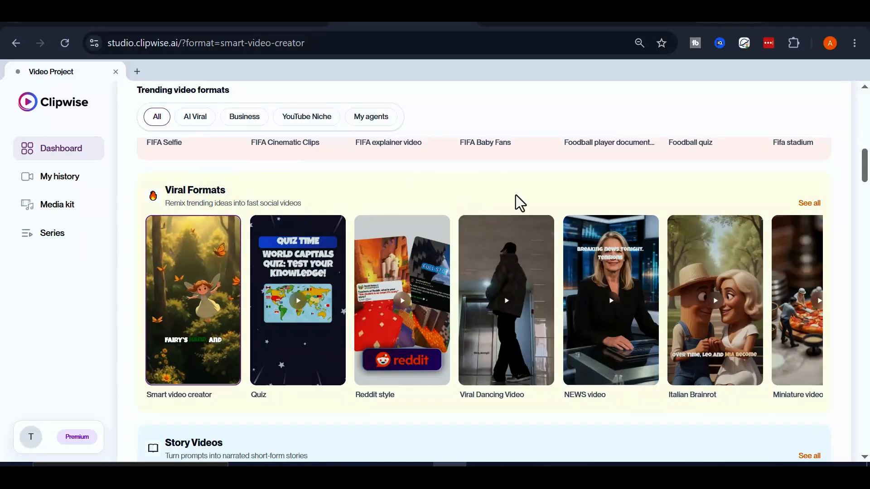
scroll(453, 254, "down", 2)
scroll(265, 344, "down", 2)
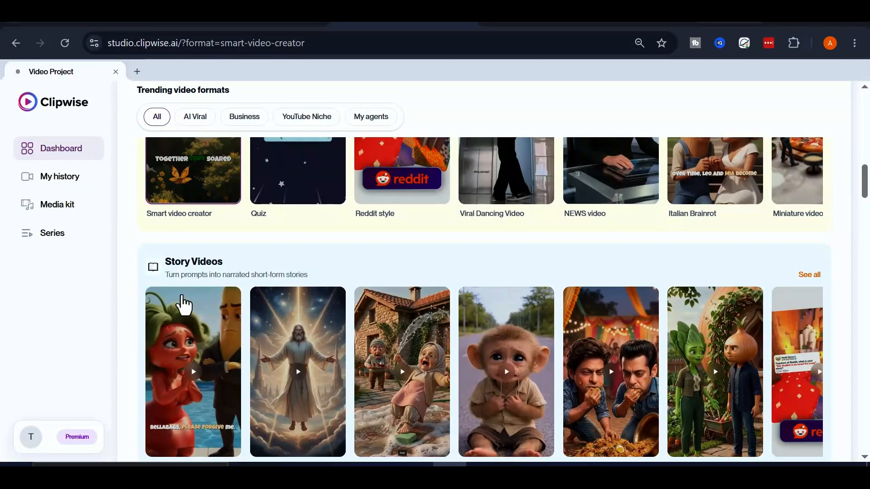
scroll(181, 308, "down", 4)
scroll(363, 343, "down", 5)
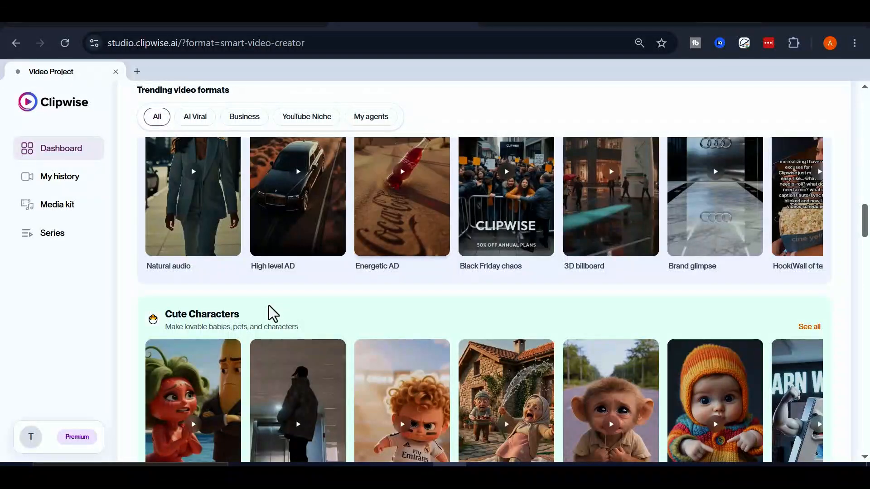
Browse the remaining trending video formats, from Cute Characters and Faith Stories through Cartoon Styles to Everyday Ideas
scroll(268, 306, "down", 2)
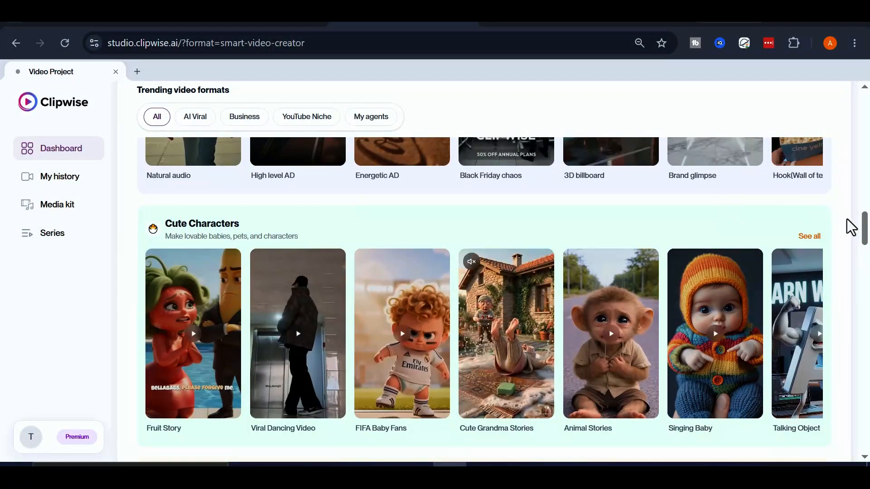
scroll(801, 332, "down", 2)
scroll(551, 398, "down", 2)
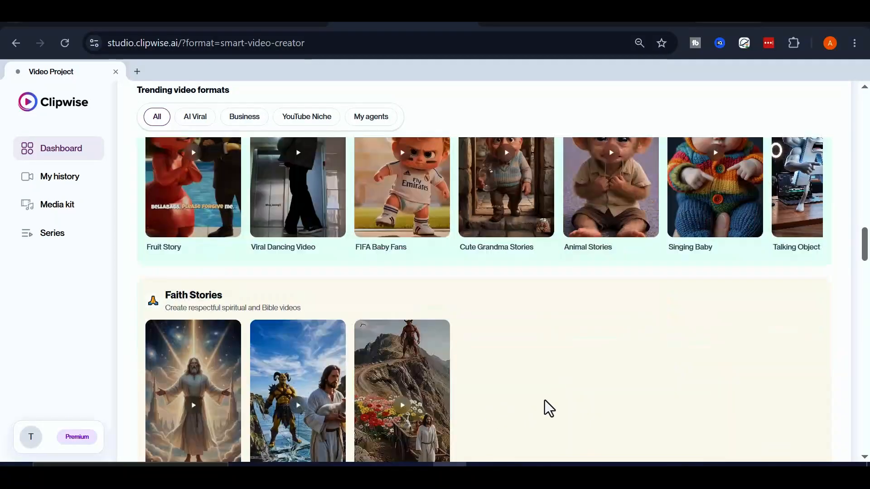
scroll(578, 380, "down", 2)
scroll(589, 245, "down", 6)
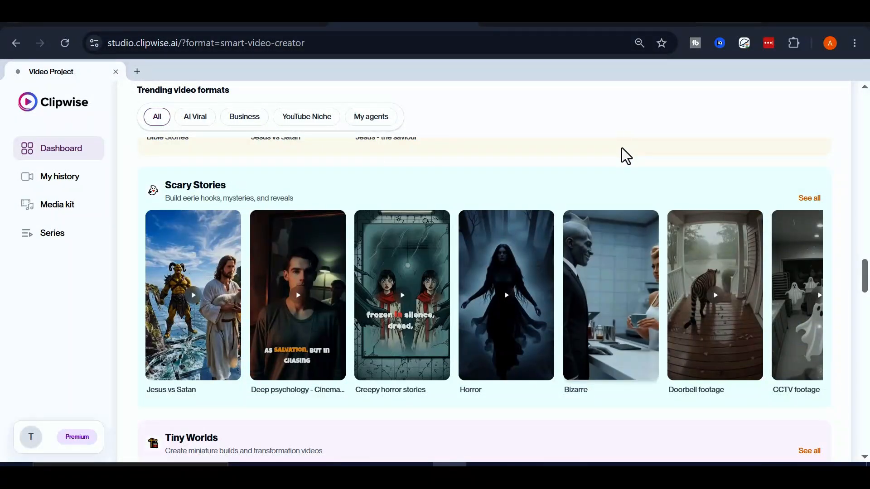
scroll(535, 358, "down", 6)
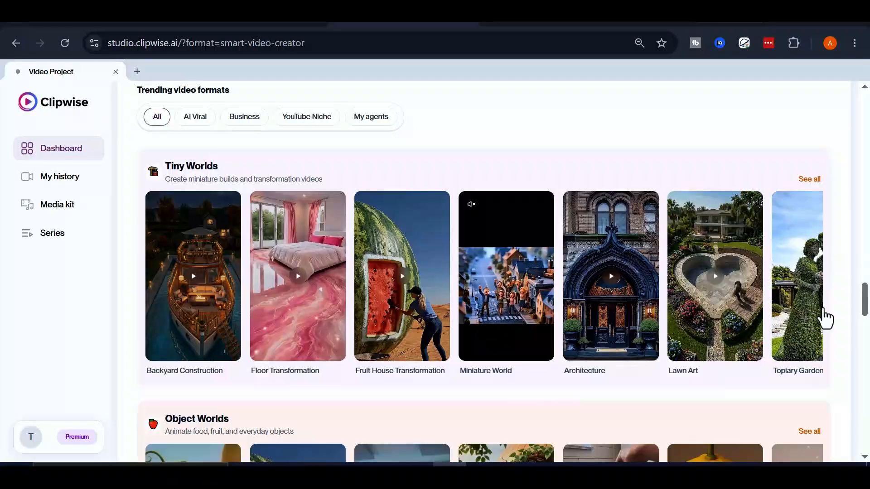
scroll(539, 413, "down", 8)
scroll(558, 323, "down", 2)
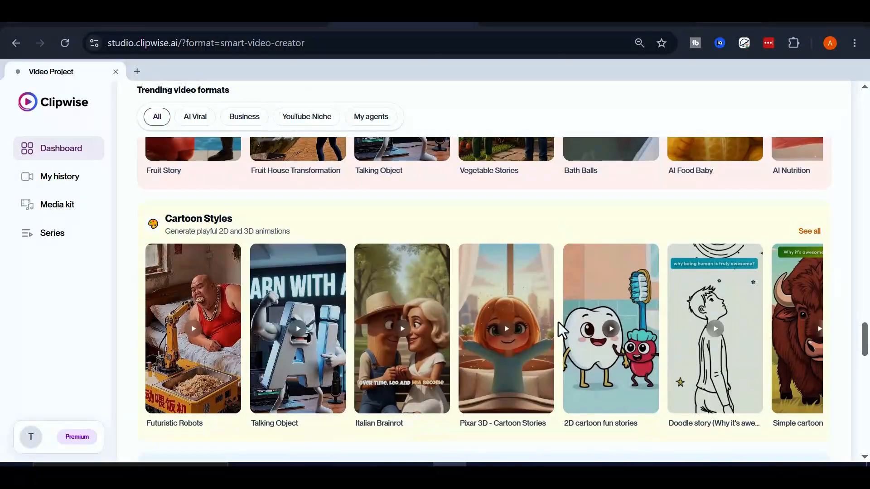
scroll(575, 349, "down", 6)
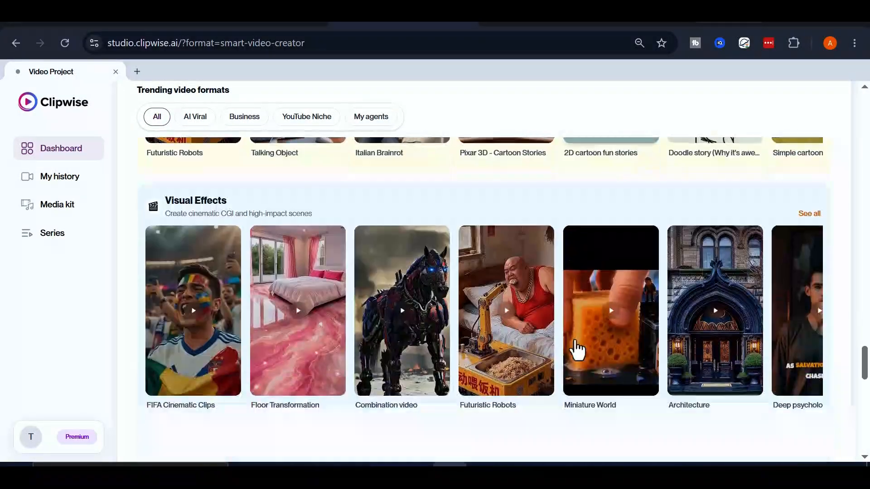
scroll(578, 351, "down", 6)
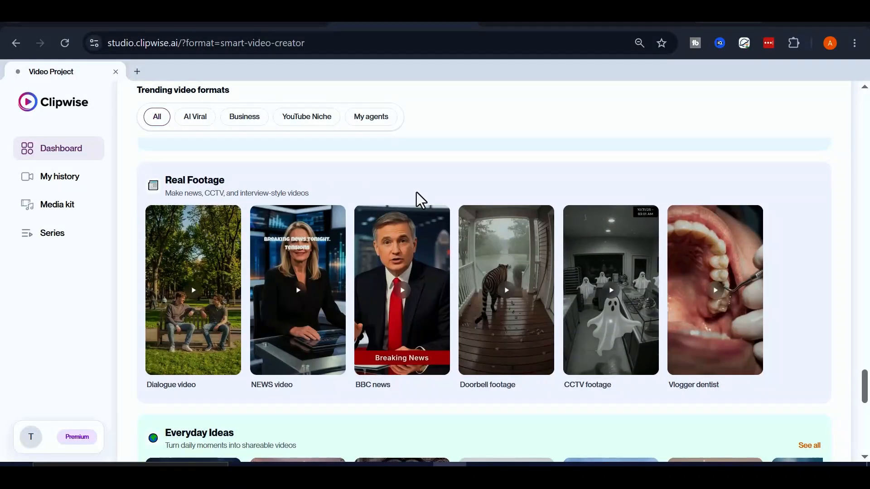
scroll(634, 354, "down", 4)
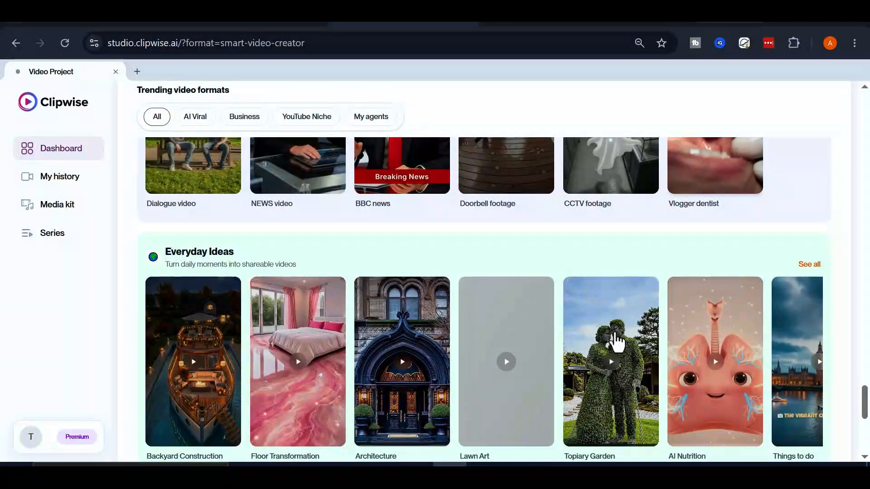
scroll(610, 345, "up", 4)
scroll(617, 343, "up", 20)
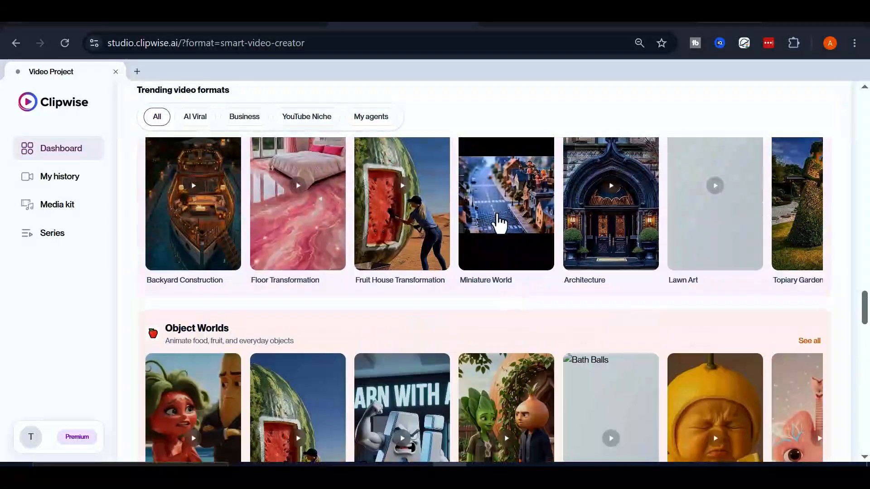
scroll(788, 282, "up", 20)
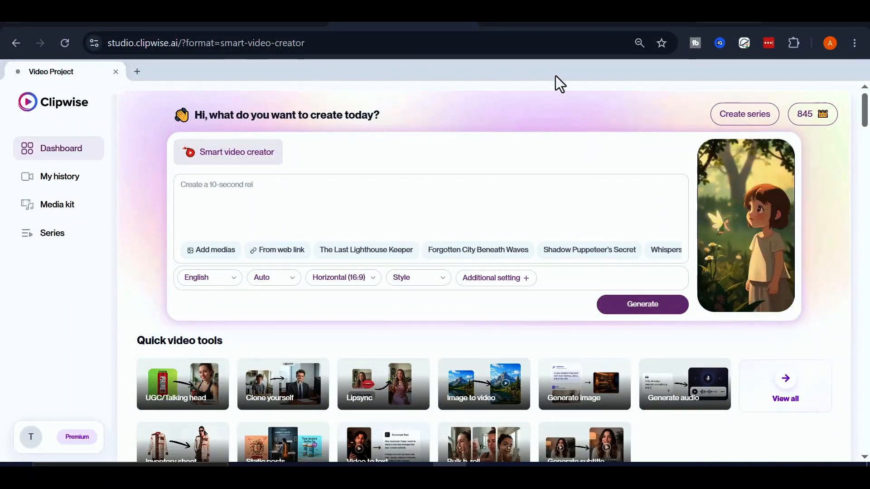
Choose the FIFA explainer video format and fill the prompt with the suggestion "Why Indirect Free Kicks inside the Box are Chaos"
scroll(358, 262, "down", 1)
scroll(358, 262, "down", 8)
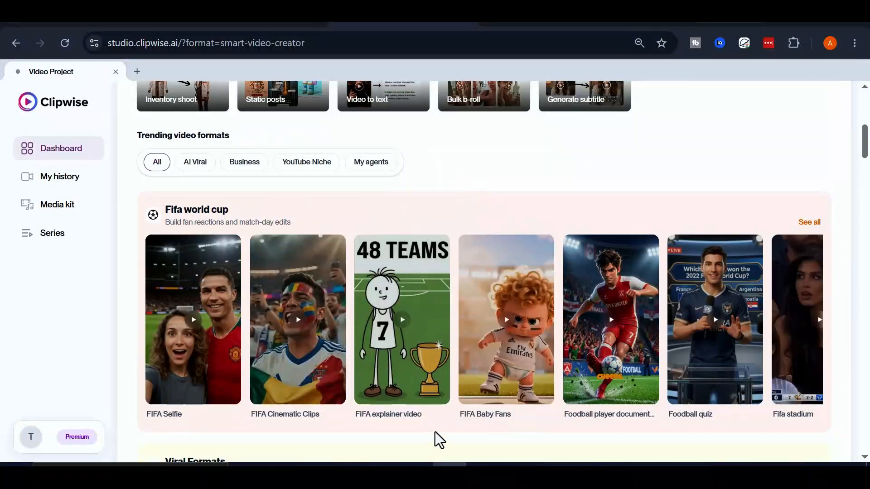
left_click(417, 331)
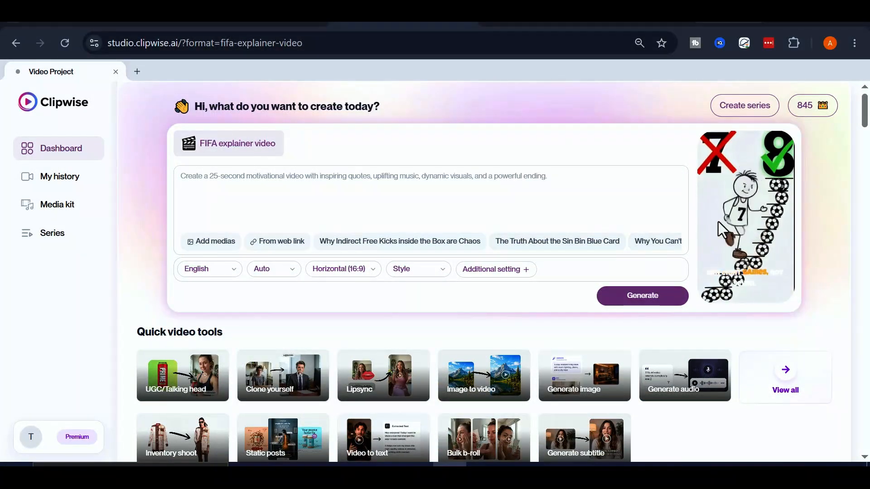
left_click(398, 185)
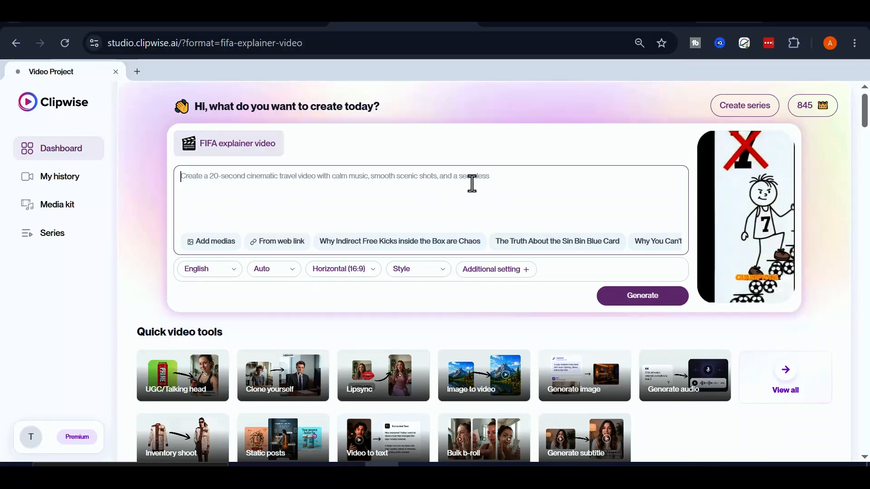
left_click(414, 249)
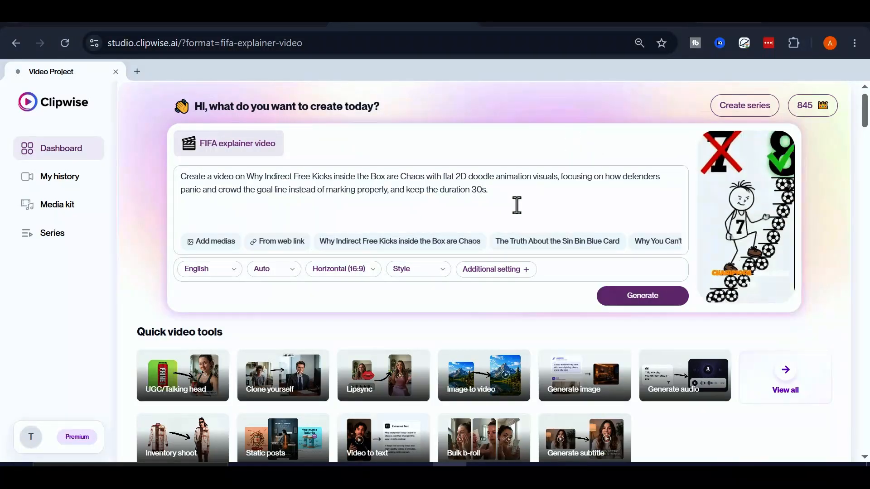
Change the duration at the end of the prompt to 30 minutes
left_click(485, 190)
key("BackSpace")
type("minutes")
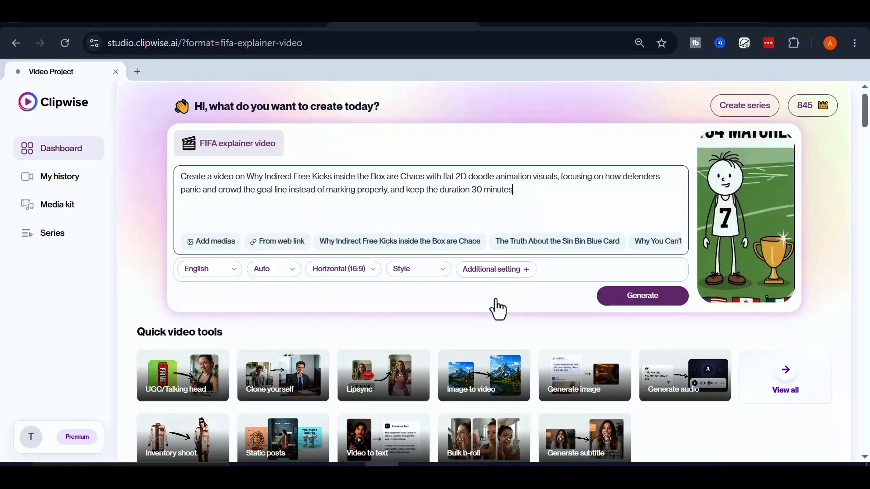
Restore the duration at the end of the prompt to 30s
left_click_drag(492, 190, 469, 190)
left_click(496, 190)
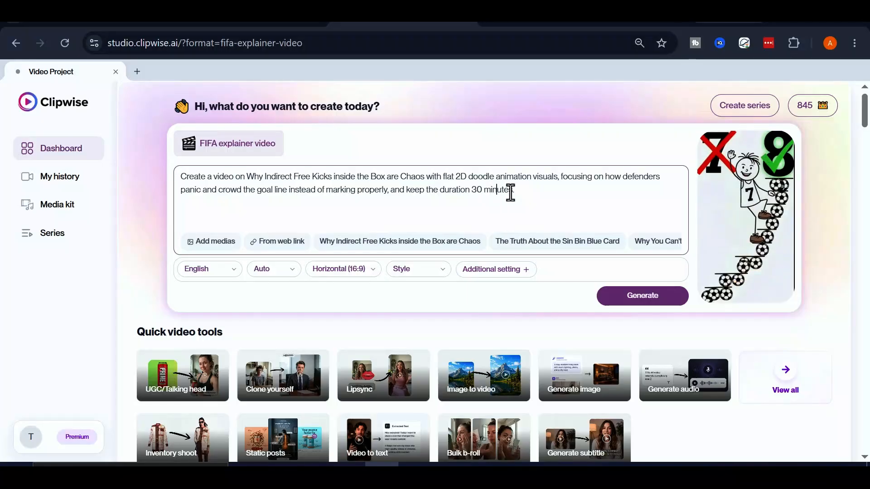
key("Delete")
key("Delete")
key("Delete")
key("Delete")
key("BackSpace")
key("BackSpace")
key("BackSpace")
key("BackSpace")
type("s")
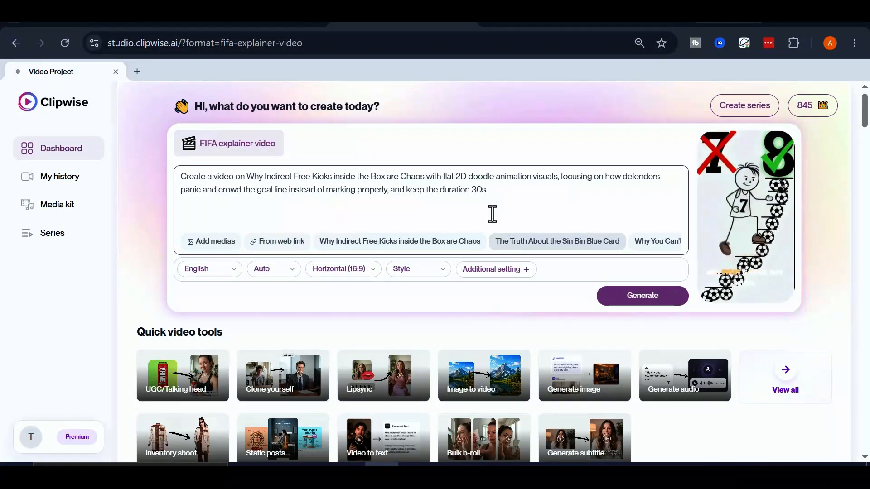
Set the video duration option to 30 sec, matching the length requested in the prompt
left_click_drag(489, 191, 177, 179)
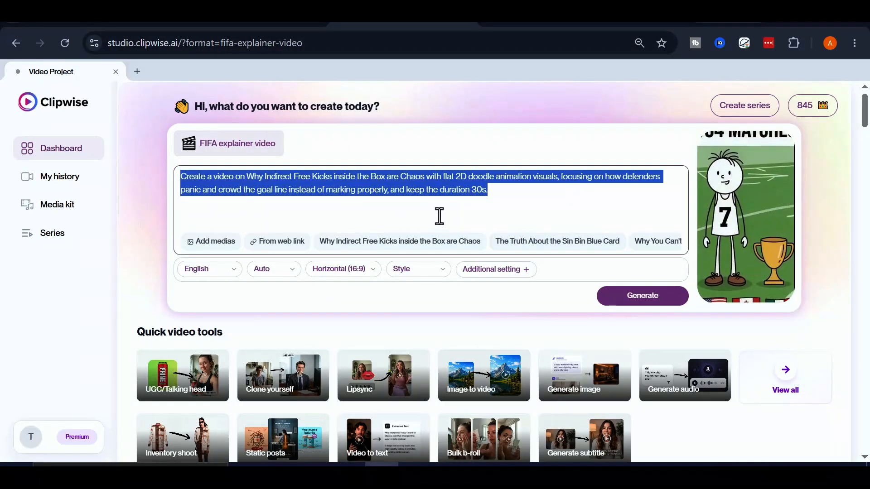
left_click(556, 149)
left_click(290, 272)
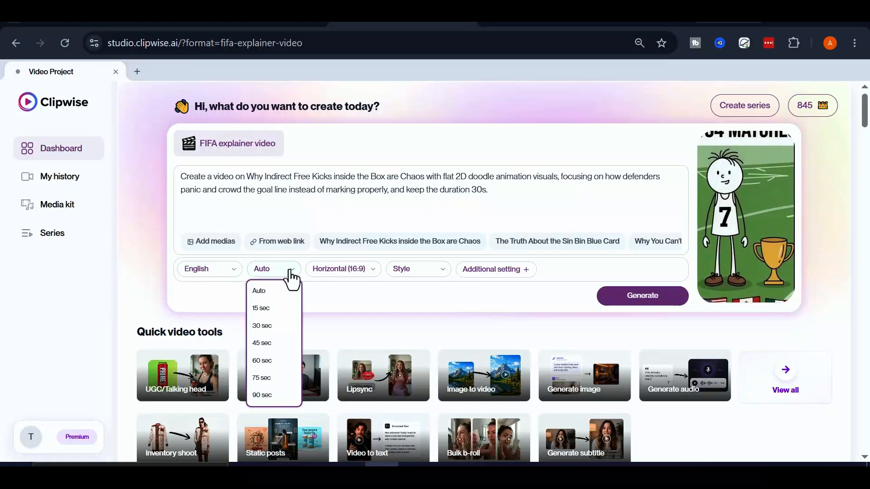
left_click(265, 326)
left_click(287, 276)
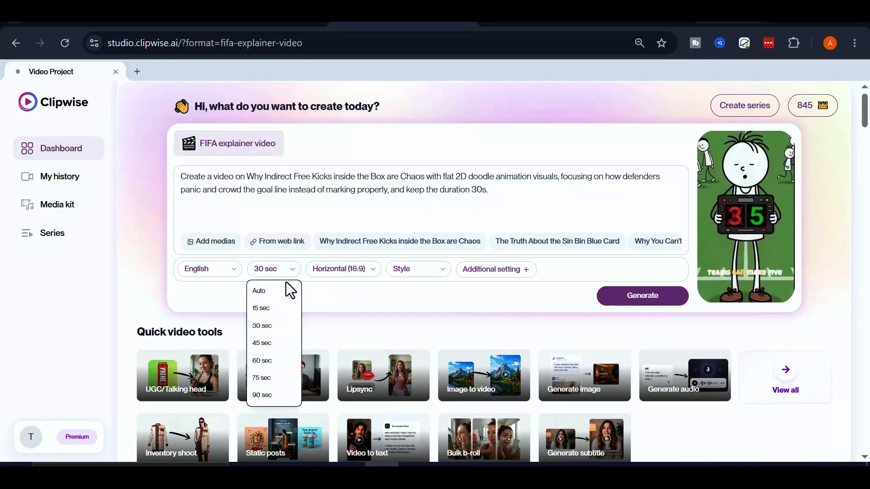
left_click(329, 287)
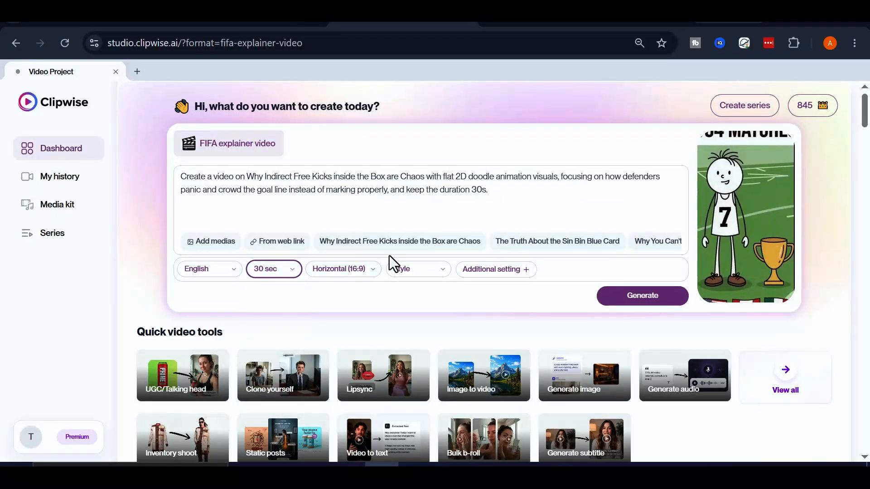
Keep the Horizontal (16:9) format with the Explainer style and generate the video plan
left_click(373, 272)
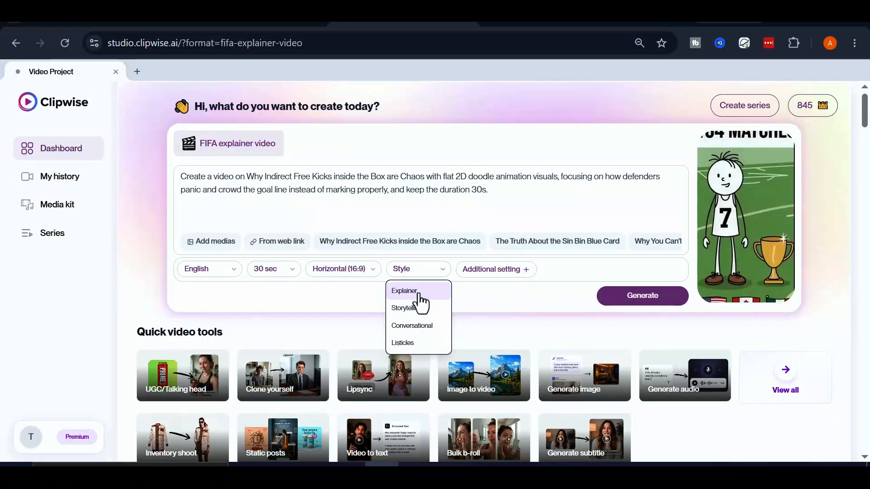
left_click(417, 292)
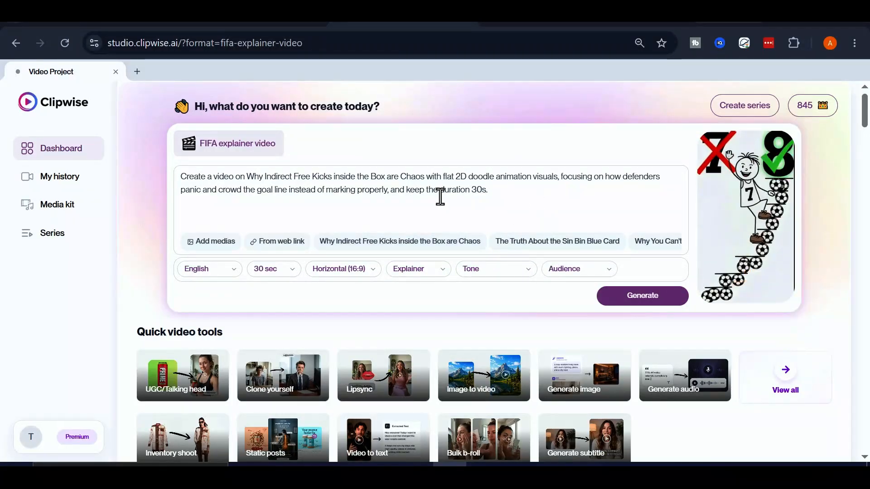
left_click(645, 299)
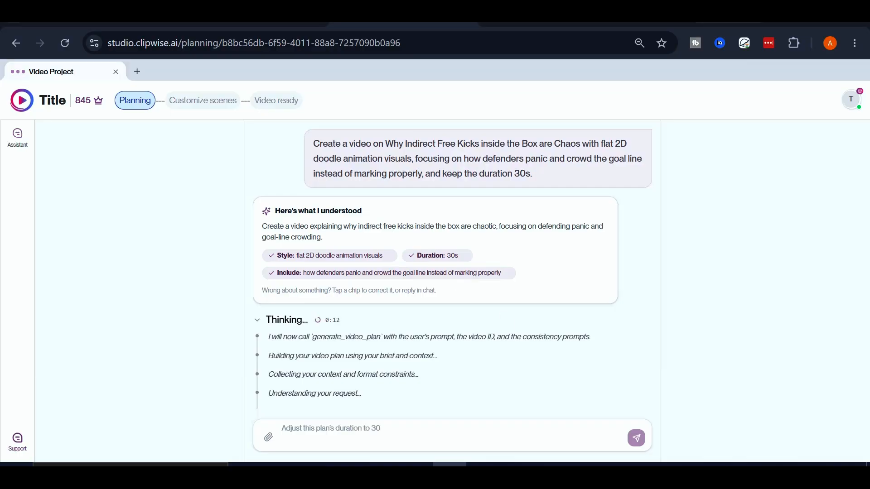
Review the scenes and narration in the production plan's script outline and approve the plan
left_click_drag(763, 146, 743, 151)
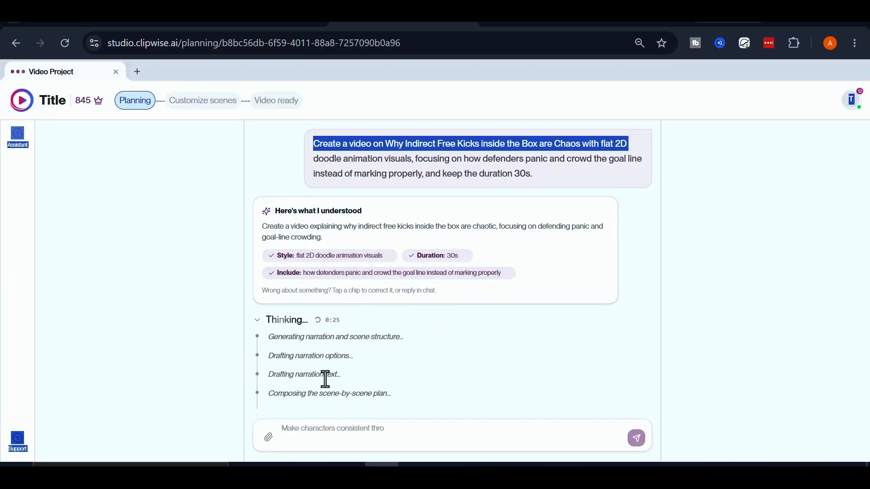
left_click(373, 436)
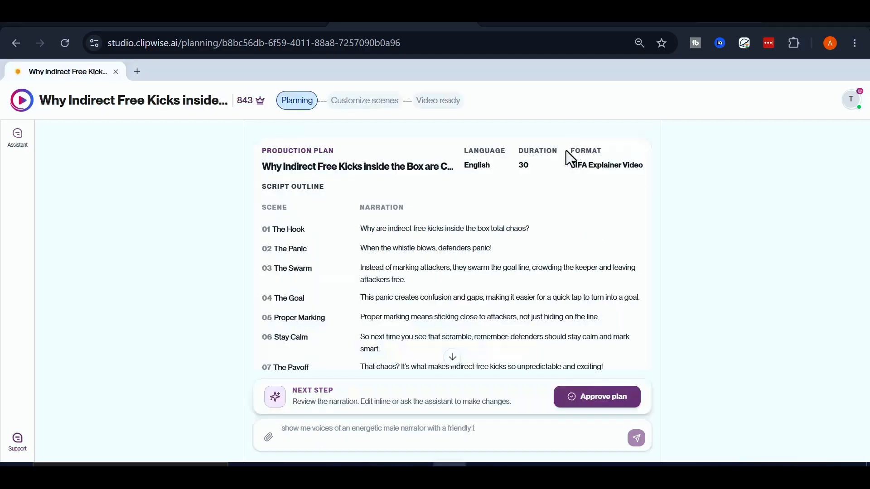
scroll(483, 286, "up", 4)
scroll(391, 227, "down", 3)
scroll(391, 227, "down", 1)
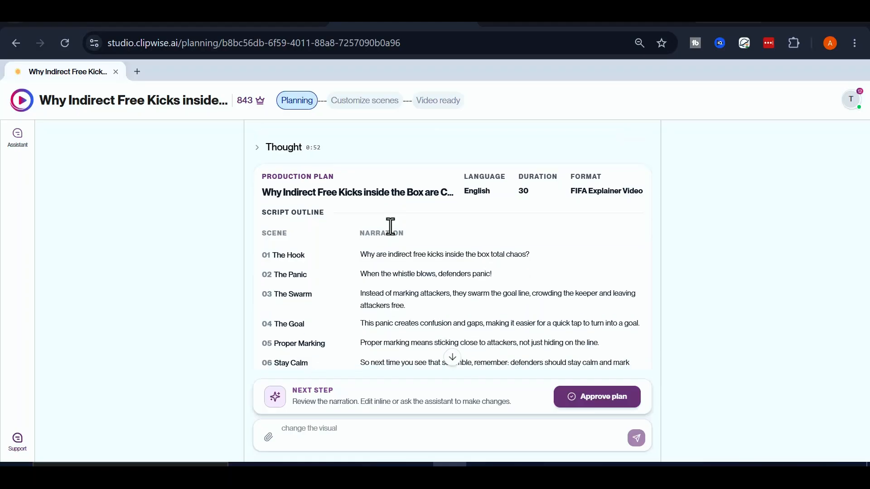
scroll(549, 247, "down", 2)
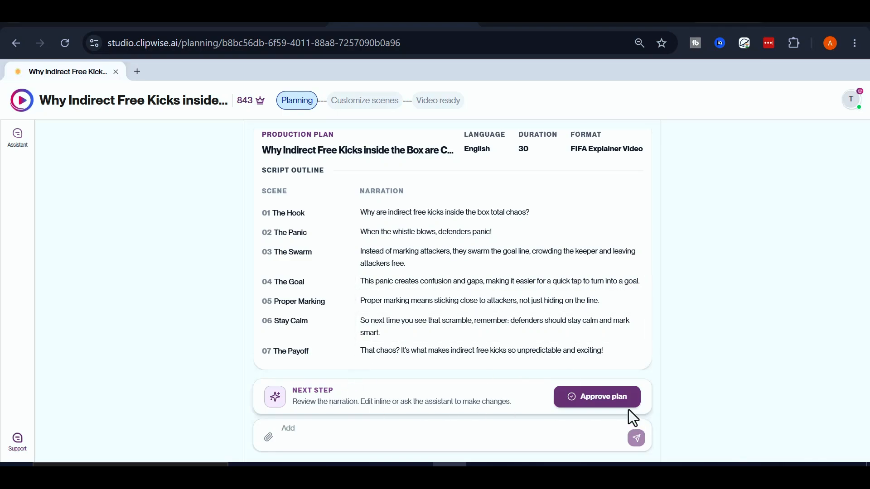
left_click(598, 398)
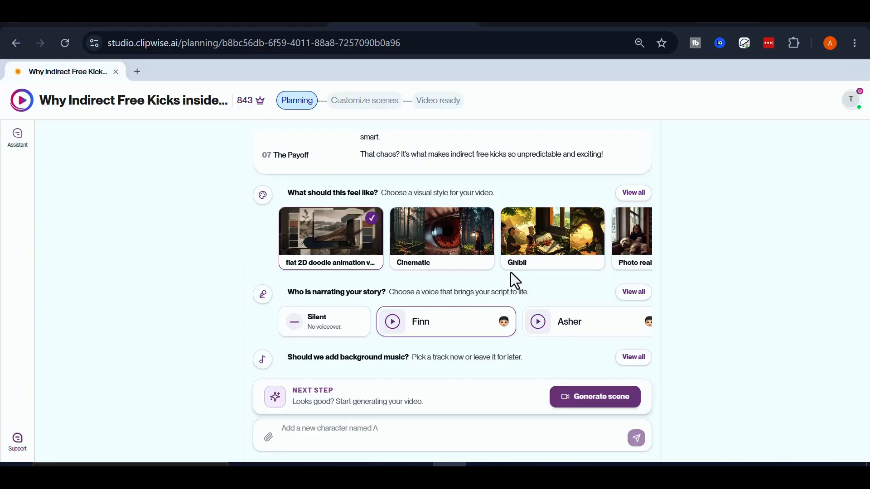
Choose Asher as the narration voice and Balanced Ambient Flow as the background music
left_click(635, 197)
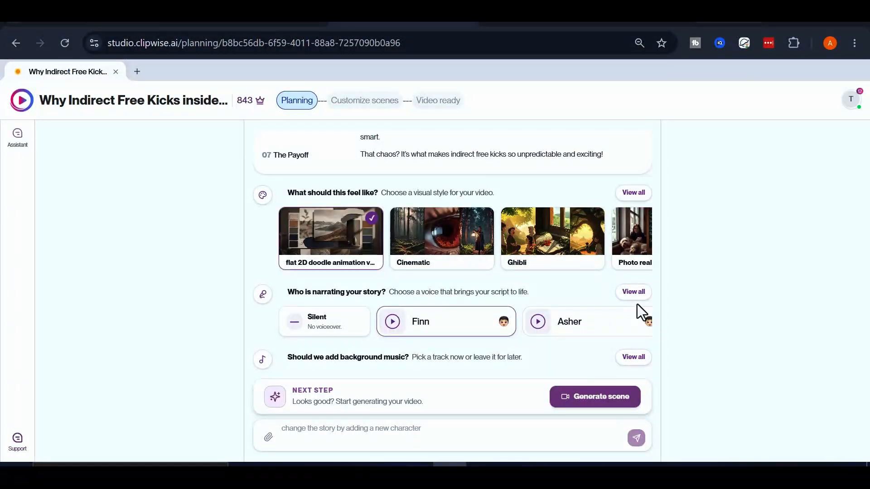
left_click(586, 323)
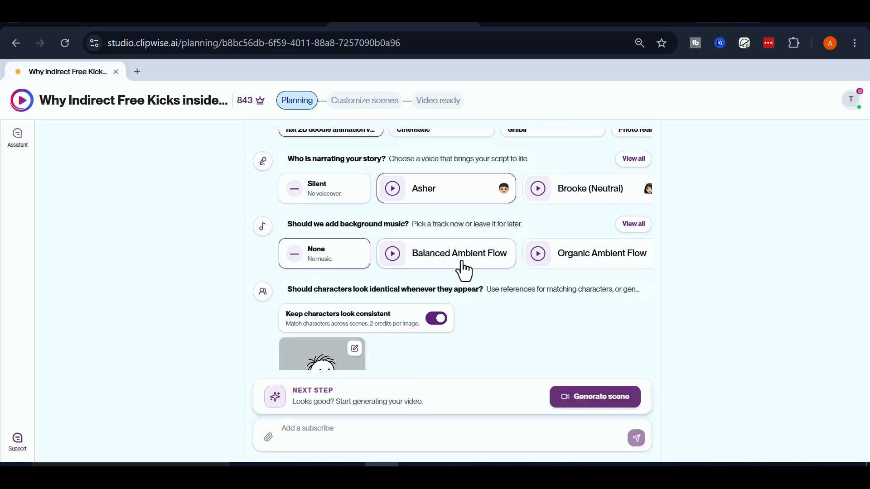
left_click(431, 262)
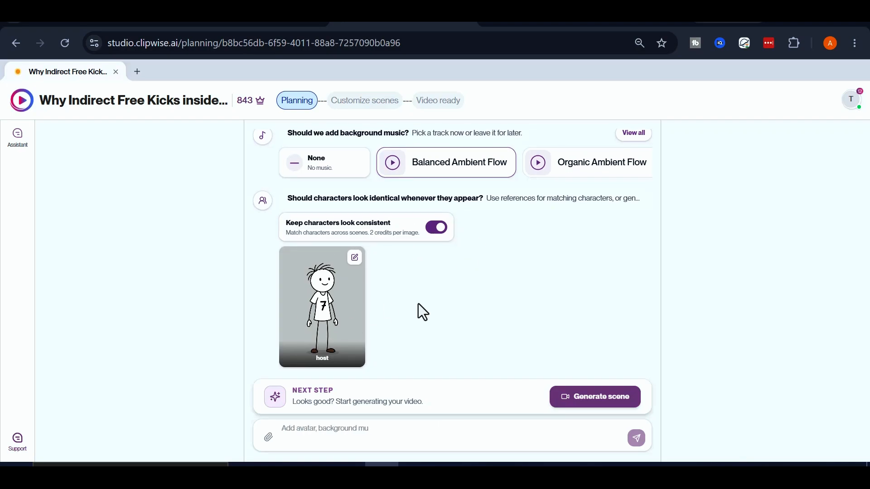
Review the chosen style, voice, music and character settings and generate the scenes
scroll(501, 248, "up", 6)
scroll(406, 286, "down", 6)
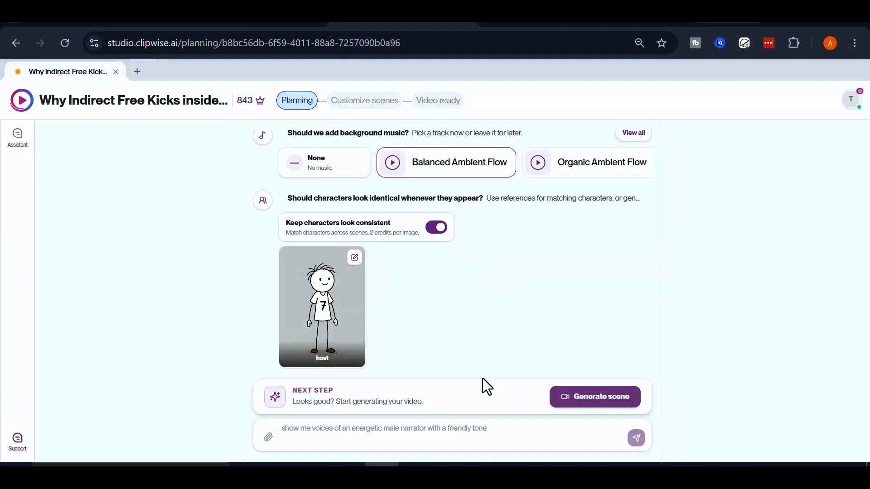
left_click(611, 401)
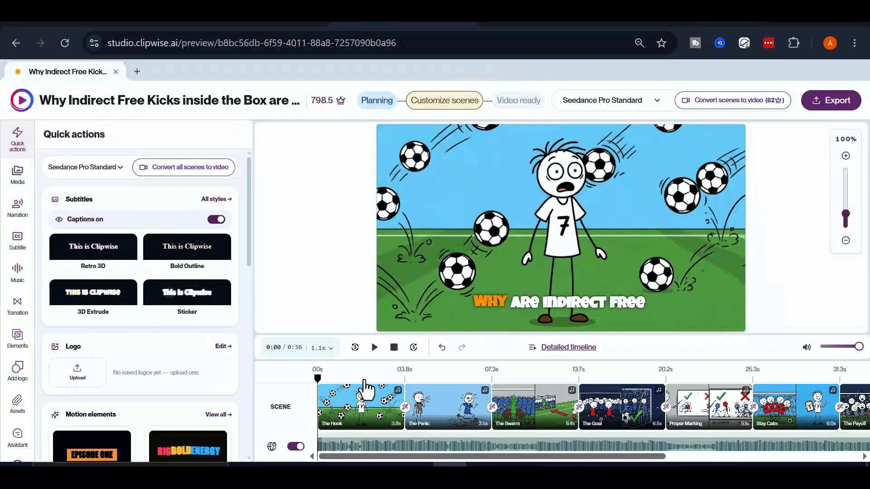
Switch the scene overview to the detailed timeline
mouse_move(399, 457)
left_mouse_down()
mouse_move(560, 434)
mouse_move(399, 448)
left_mouse_up()
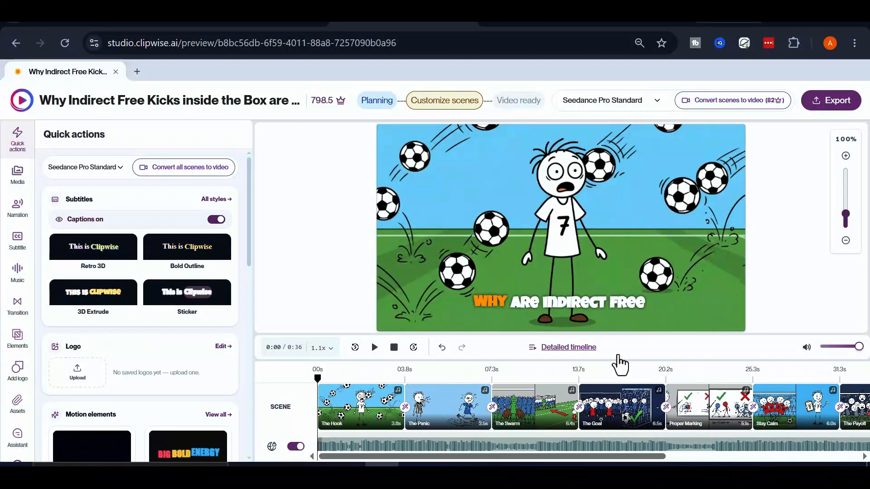
left_click(569, 349)
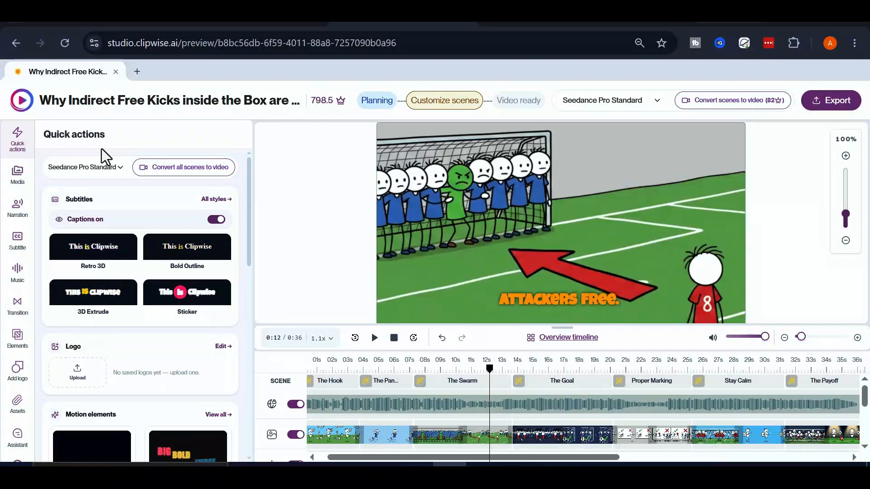
Examine the quick editing options for subtitles, logo, motion elements, background music, intro and outro
scroll(98, 229, "down", 2)
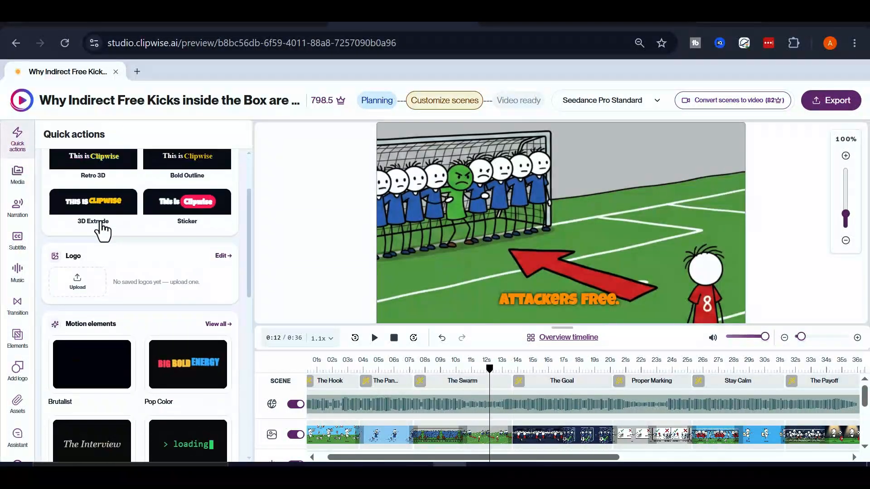
scroll(107, 222, "down", 2)
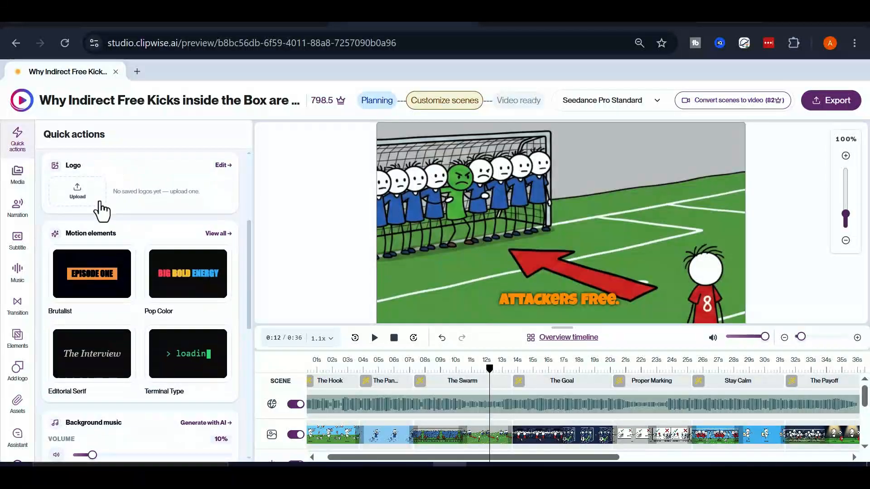
scroll(147, 227, "up", 4)
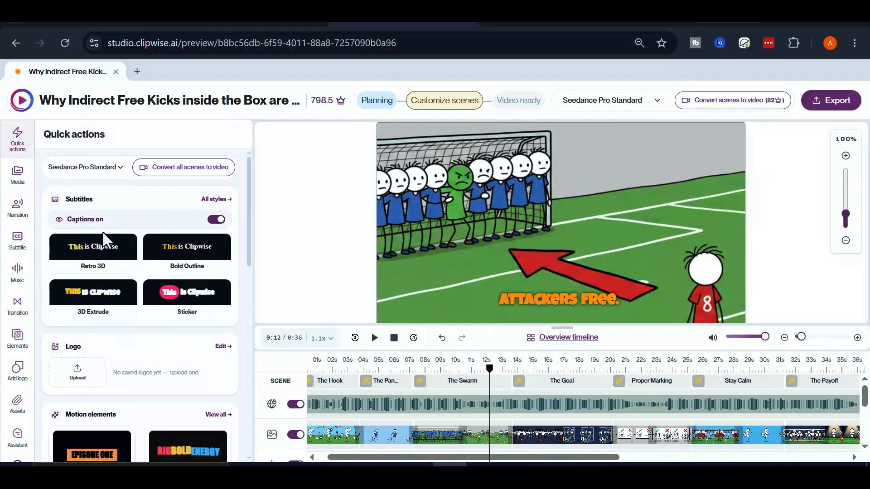
scroll(109, 272, "down", 2)
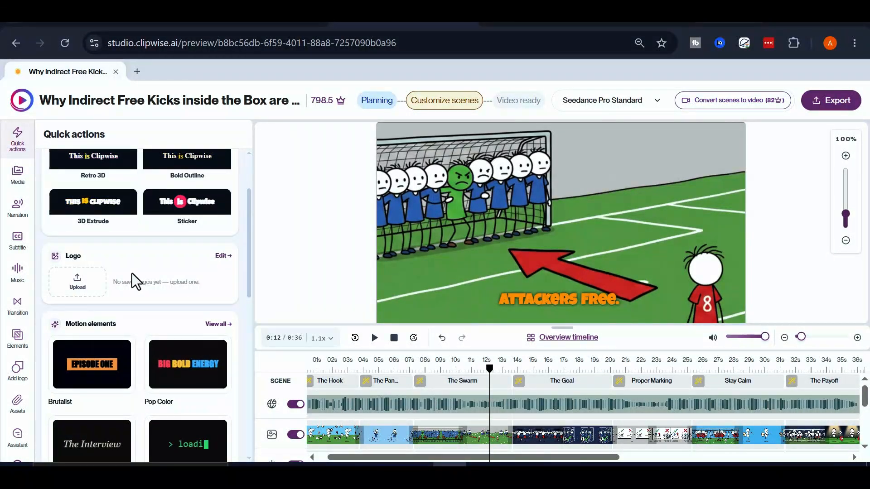
scroll(132, 273, "down", 2)
scroll(98, 278, "down", 4)
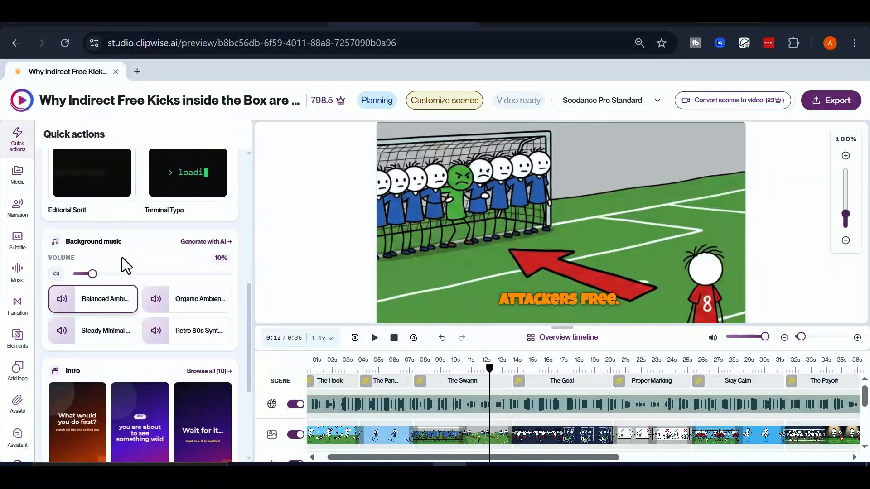
scroll(159, 277, "down", 4)
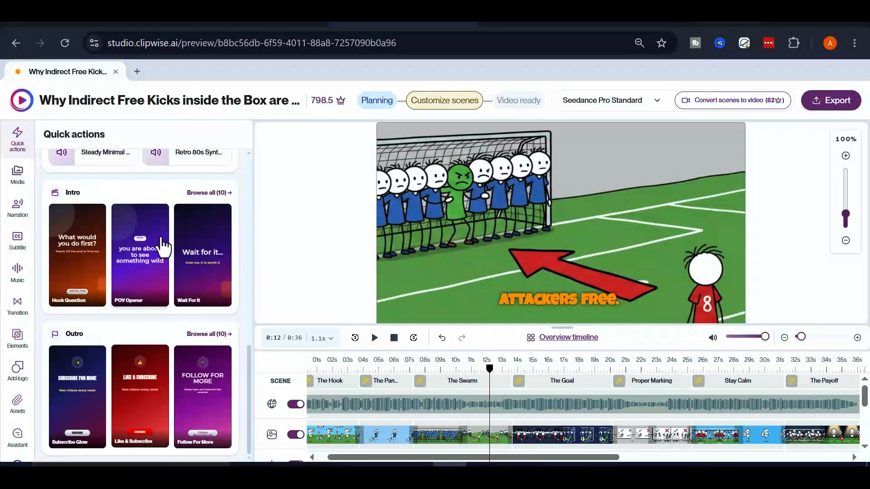
scroll(151, 376, "up", 7)
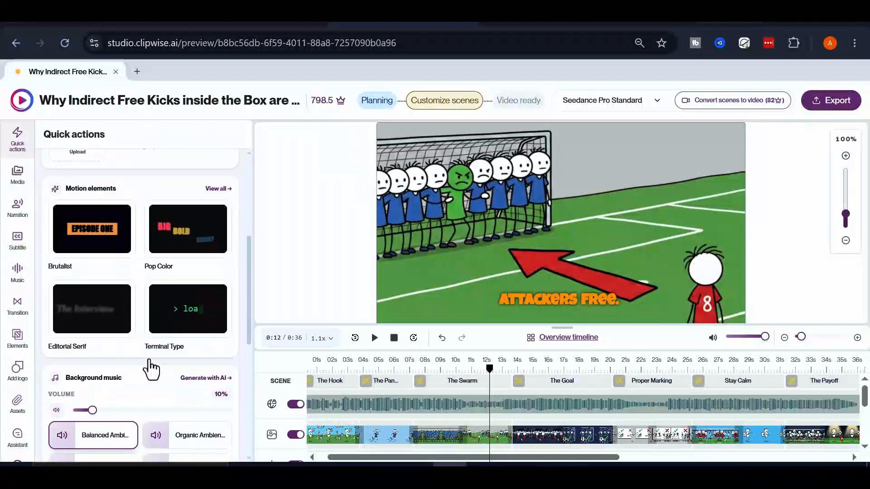
scroll(151, 369, "up", 5)
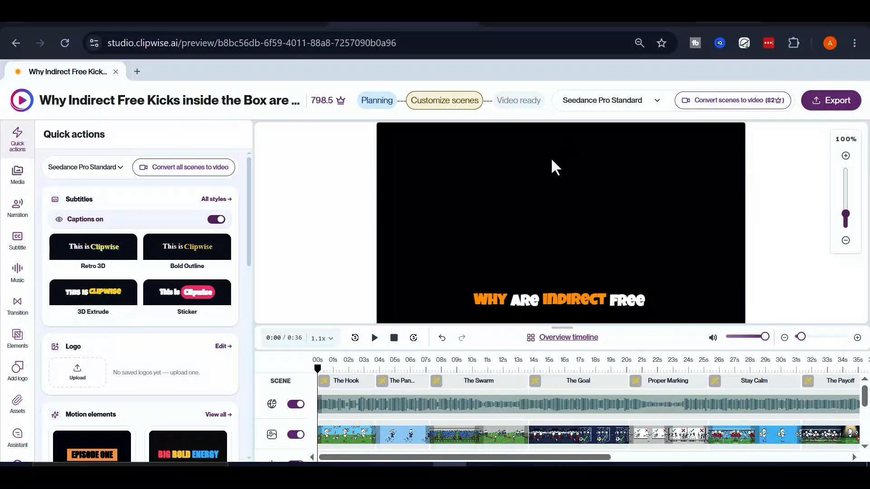
Play the generated scenes from the start to check the visuals, narration and captions, and pause the preview
left_click(375, 346)
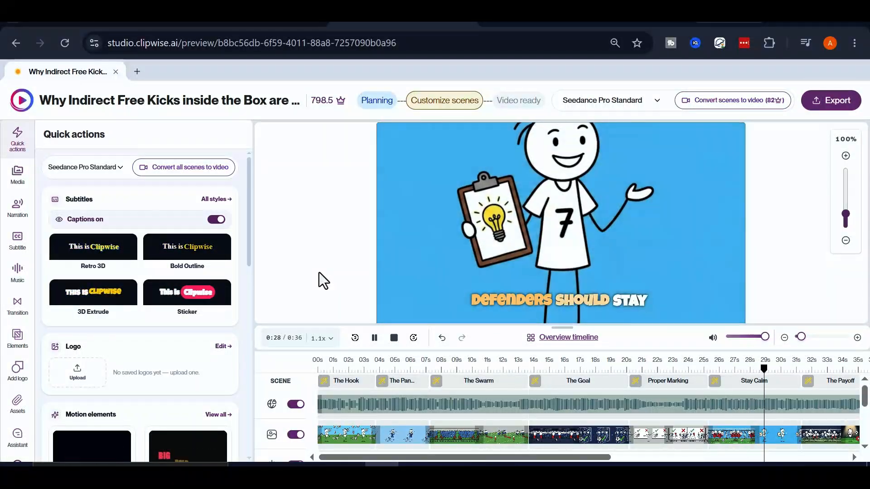
left_click(552, 157)
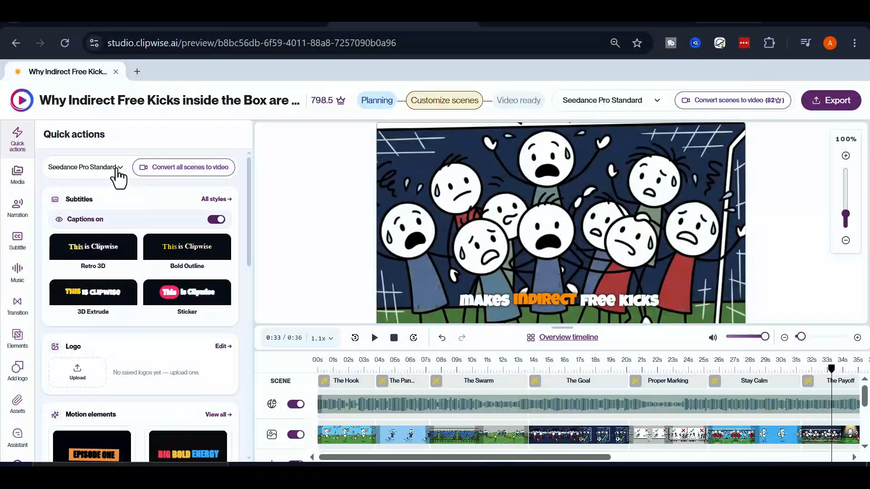
Change the video model to Seedance Pro Premium and convert all scenes to video
left_click(118, 170)
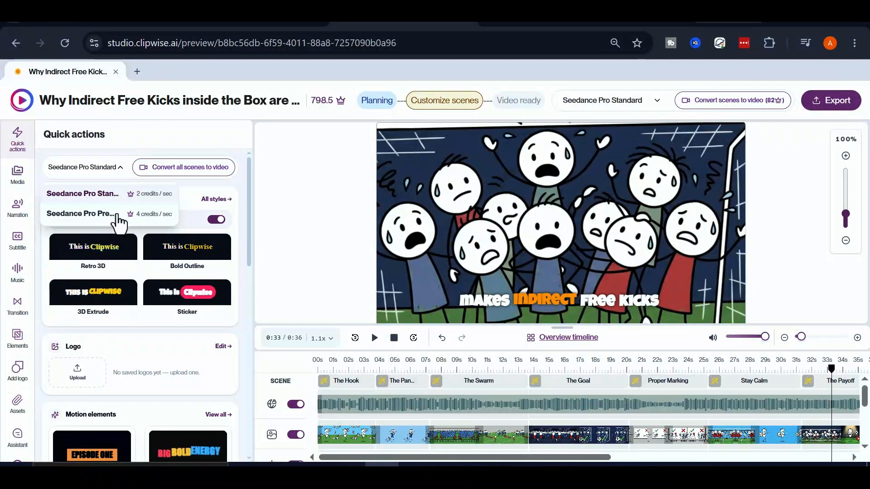
left_click(119, 218)
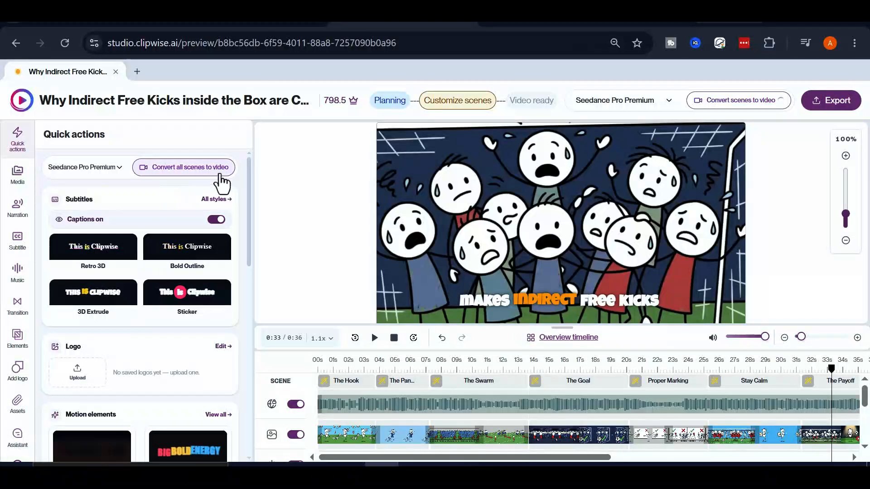
left_click(217, 169)
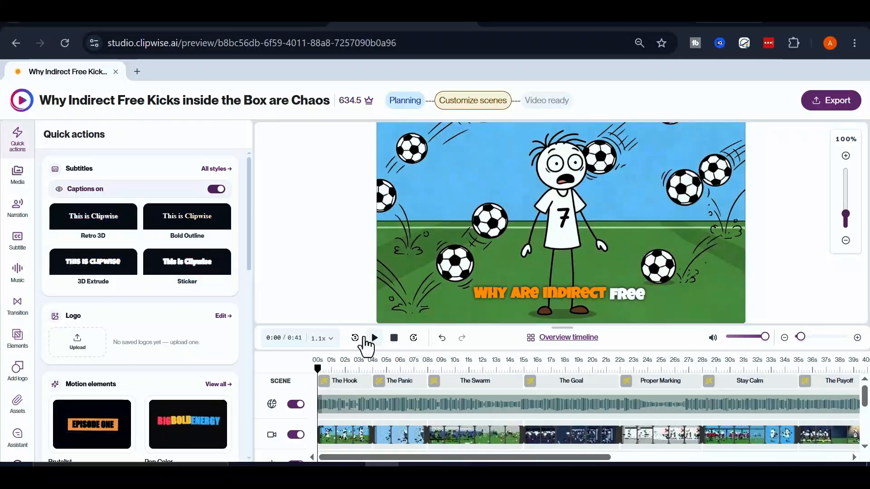
Preview the animated scenes and export the finished video
left_click(366, 339)
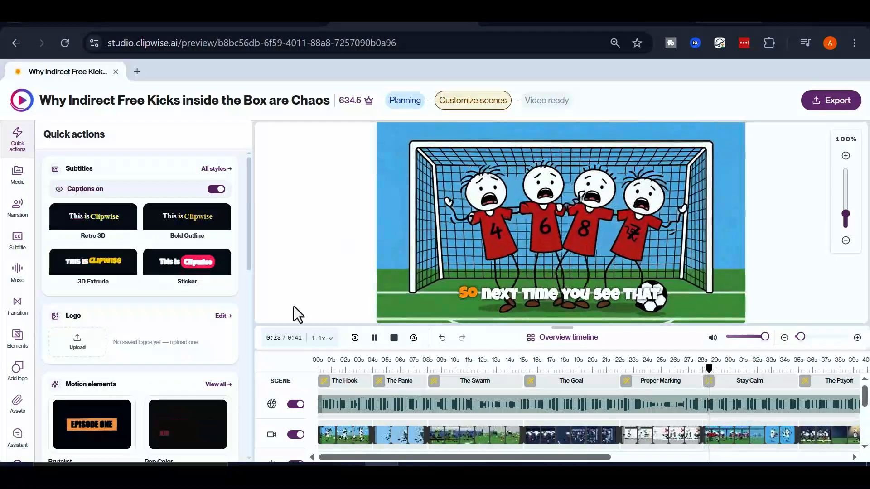
left_click(374, 338)
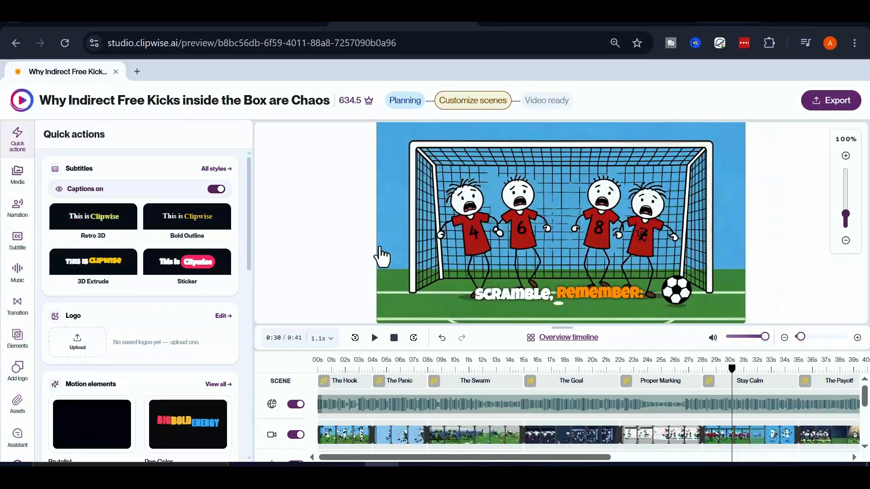
left_click(838, 108)
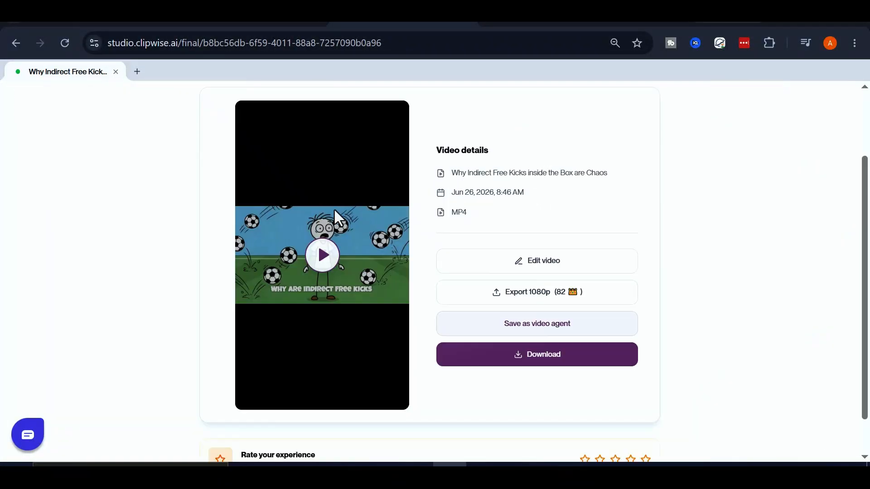
Download the exported video and choose the FIFA explainer video format on a new dashboard page
left_click(542, 358)
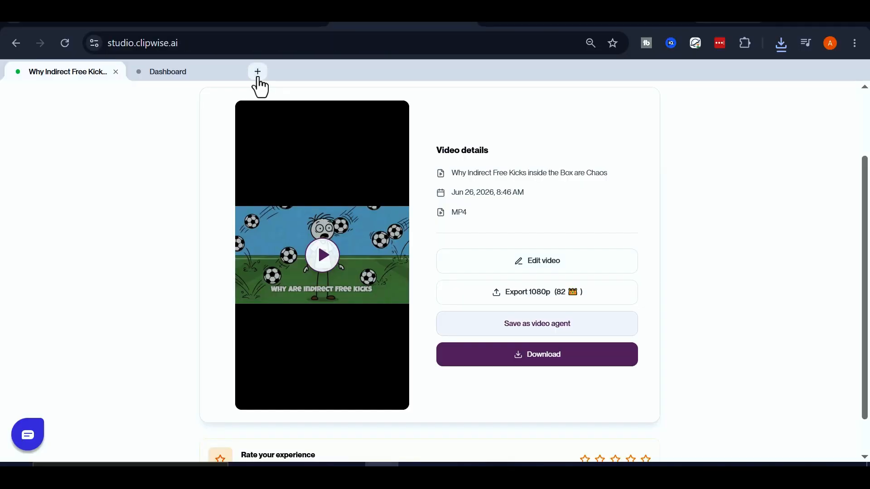
left_click(258, 73)
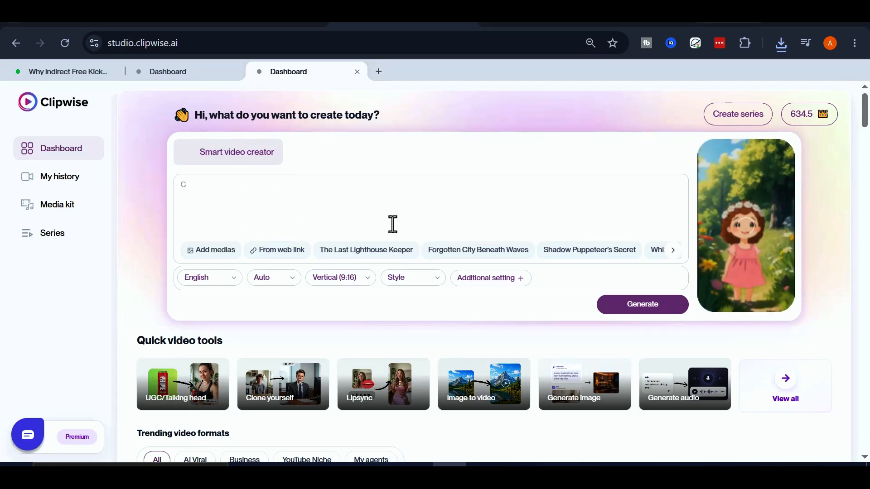
scroll(492, 156, "down", 5)
left_click(408, 327)
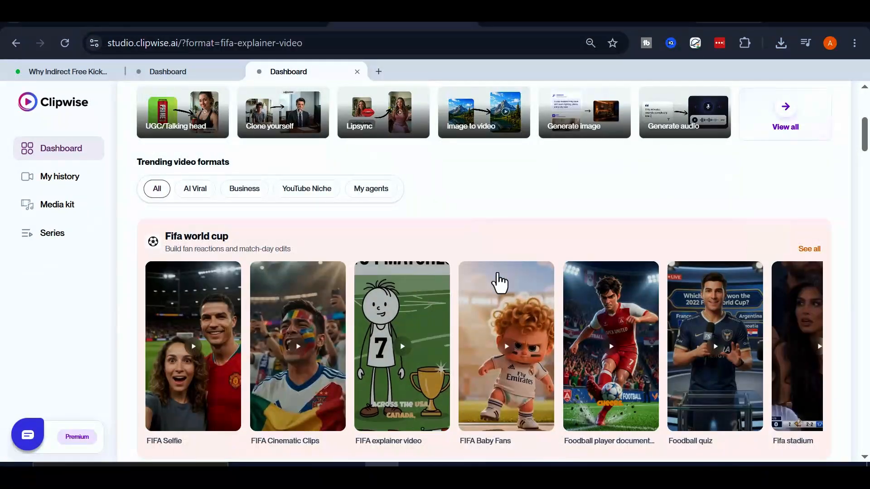
Start creating a new video series from the dashboard
scroll(639, 196, "down", 5)
scroll(600, 191, "up", 5)
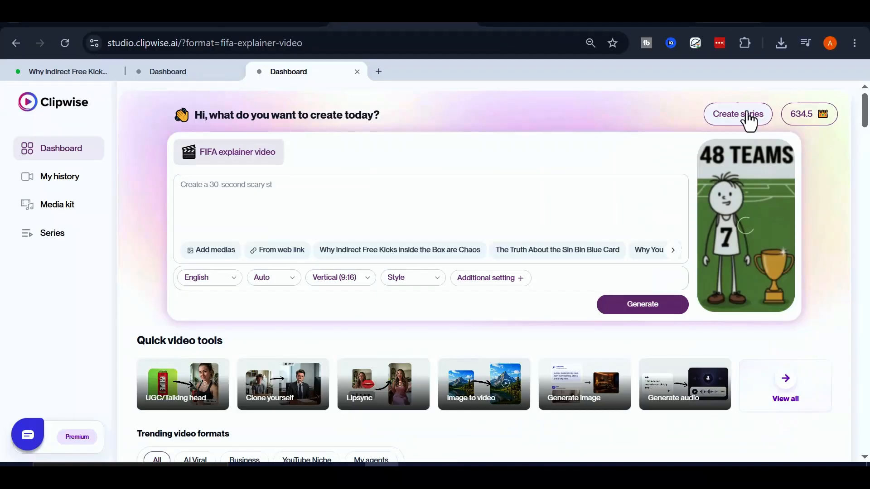
left_click(696, 153)
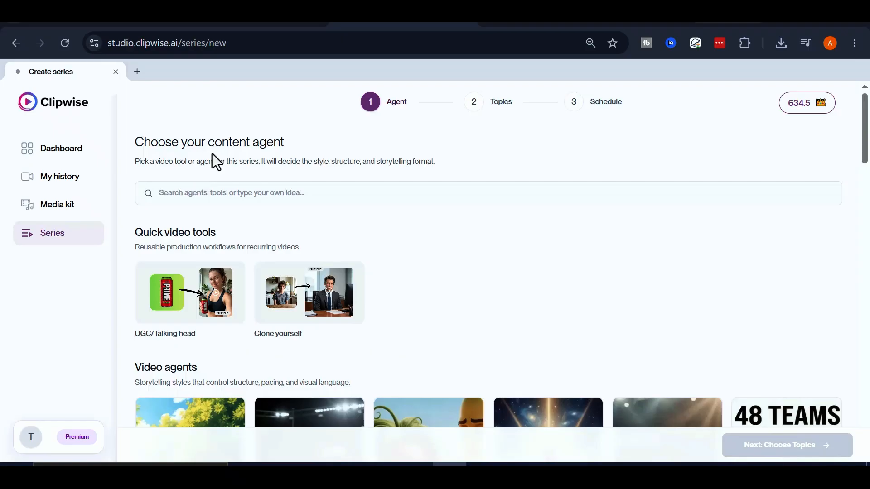
Search the content agents for "fif", select FIFA explainer video for the series and continue to its topics
scroll(526, 228, "down", 3)
scroll(526, 228, "up", 3)
left_click(192, 193)
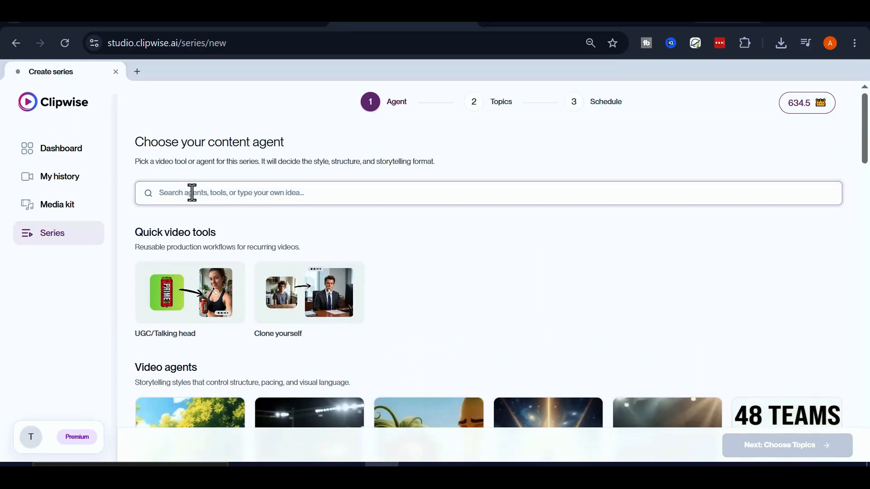
type("fif")
scroll(227, 213, "down", 2)
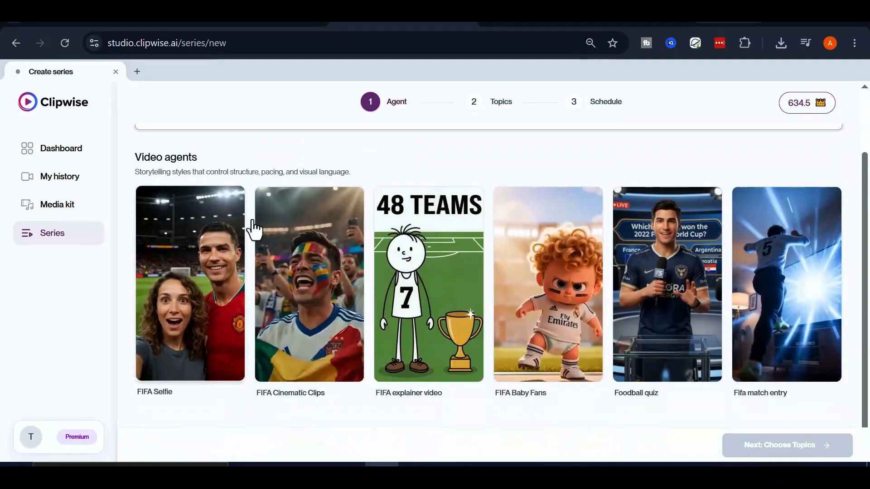
left_click(411, 284)
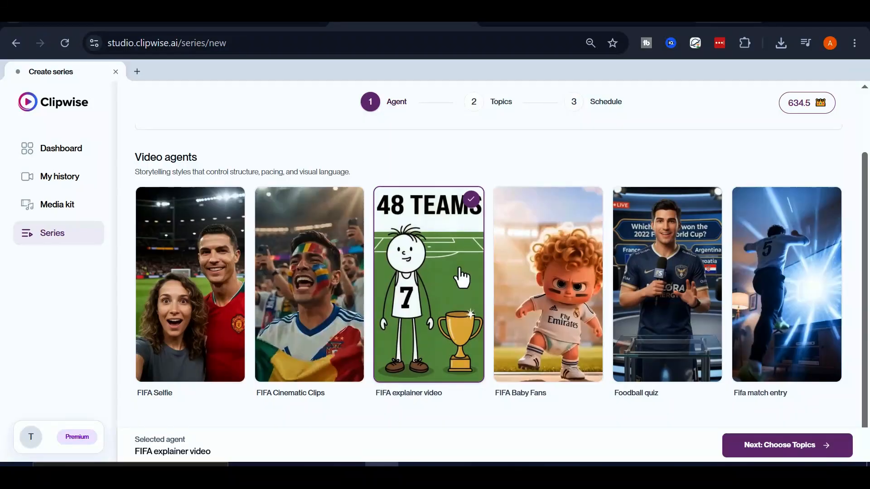
left_click(786, 448)
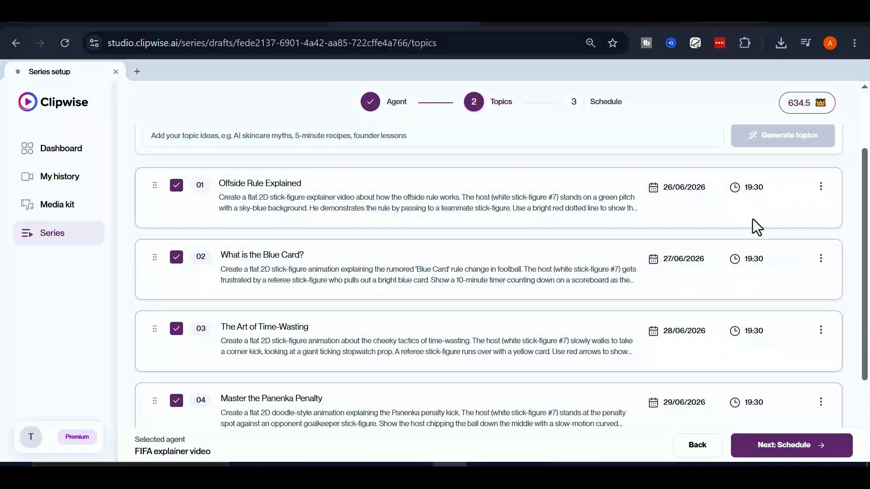
Examine the date and time choices in the schedule of the Offside Rule Explained topic and close it
left_click(673, 190)
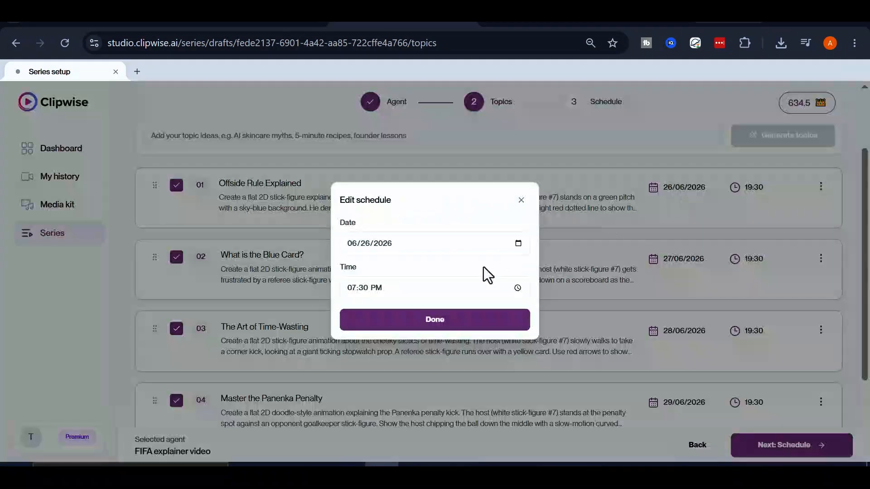
left_click(518, 244)
left_click(499, 290)
left_click(518, 288)
left_click(724, 261)
Reschedule the "What is the Blue Card?" topic to 06/28/2026 at 09:30 PM
left_click(730, 260)
left_click(518, 243)
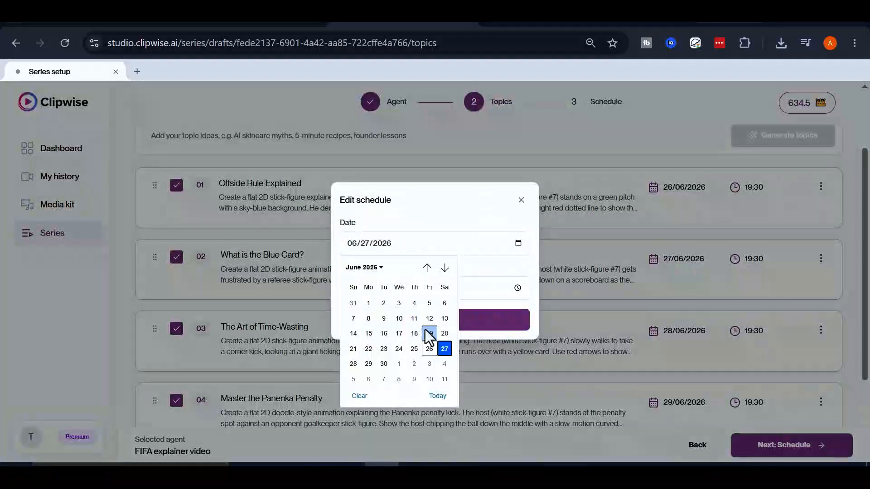
left_click(350, 364)
left_click(518, 288)
left_click(356, 349)
left_click(451, 262)
left_click(435, 319)
Set the posting time of The Art of Time-Wasting to 08:30 PM and proceed to the series schedule review
left_click(745, 263)
left_click(517, 288)
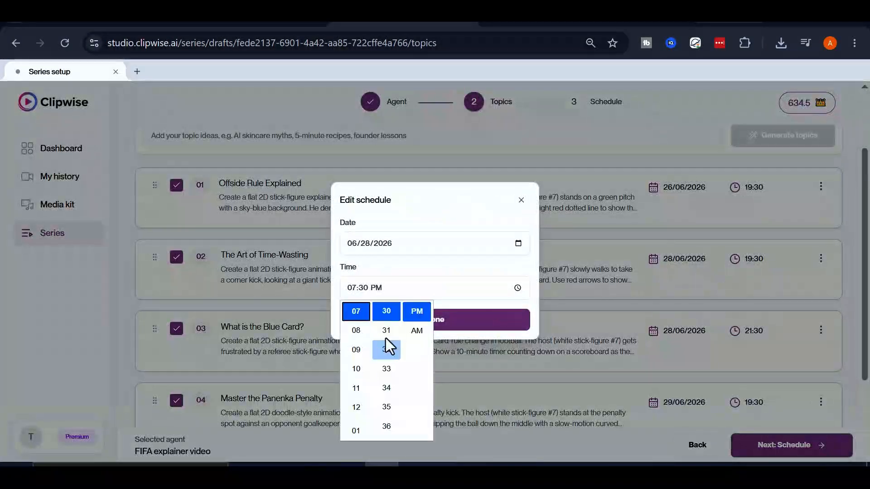
left_click(357, 330)
left_click(444, 319)
scroll(747, 227, "down", 3)
scroll(712, 223, "up", 5)
scroll(711, 224, "down", 5)
left_click(809, 449)
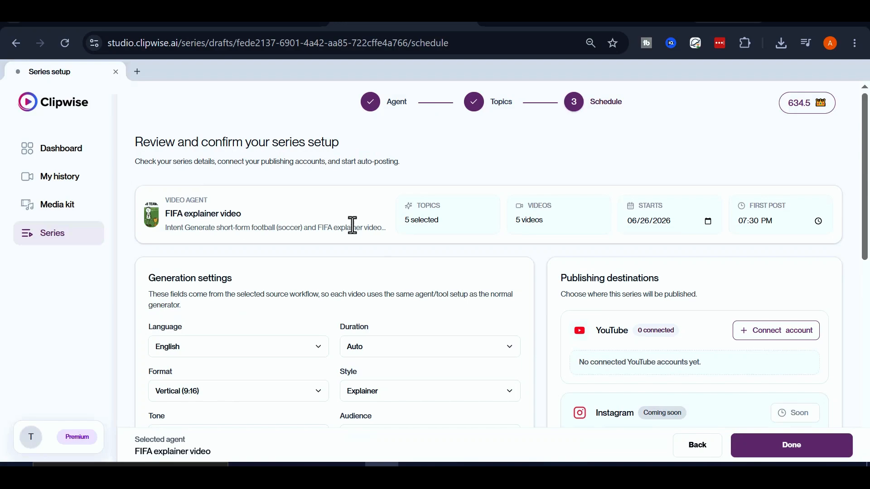
Examine the format, style and duration options in the series generation settings
scroll(725, 204, "down", 4)
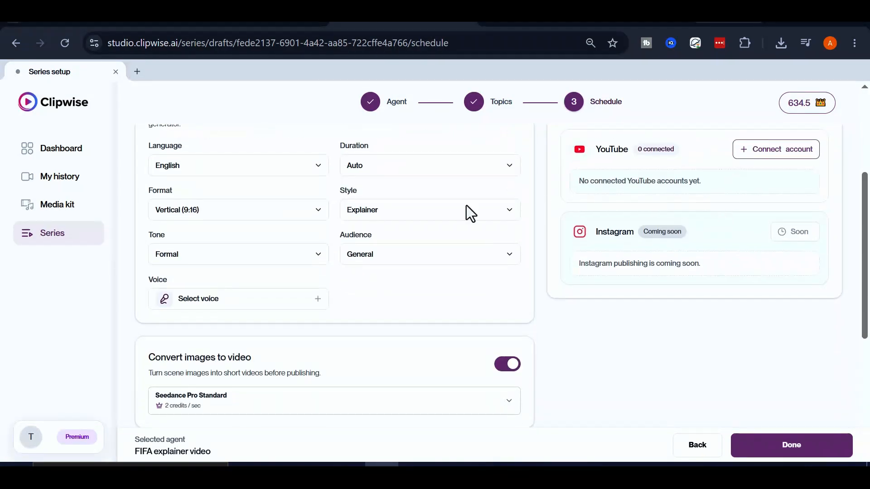
scroll(466, 211, "up", 2)
left_click(233, 306)
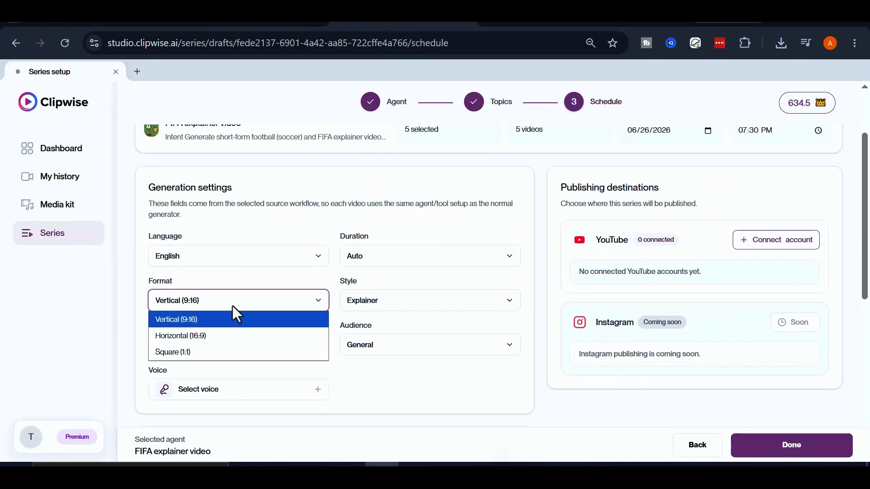
left_click(319, 299)
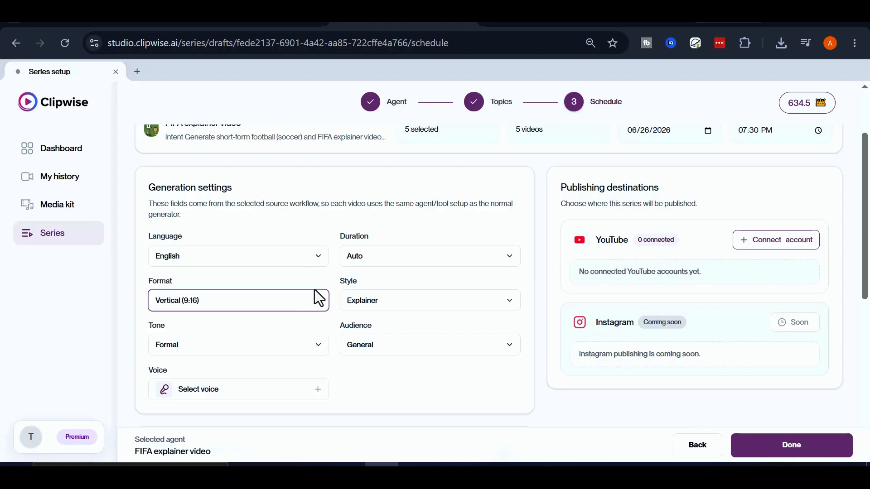
left_click(390, 301)
left_click(402, 301)
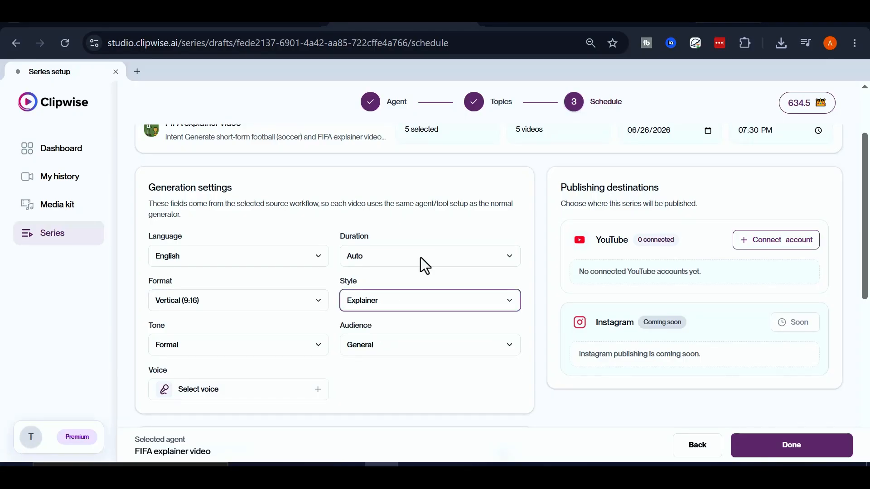
left_click(420, 257)
left_click(432, 256)
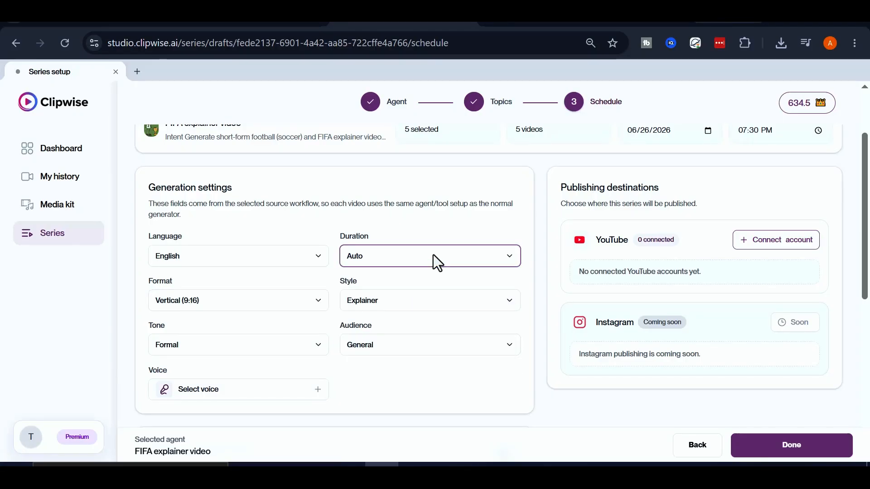
Examine the tone and audience options and the voice library for the series, keeping the current choices
scroll(376, 295, "down", 2)
left_click(319, 255)
left_click(319, 254)
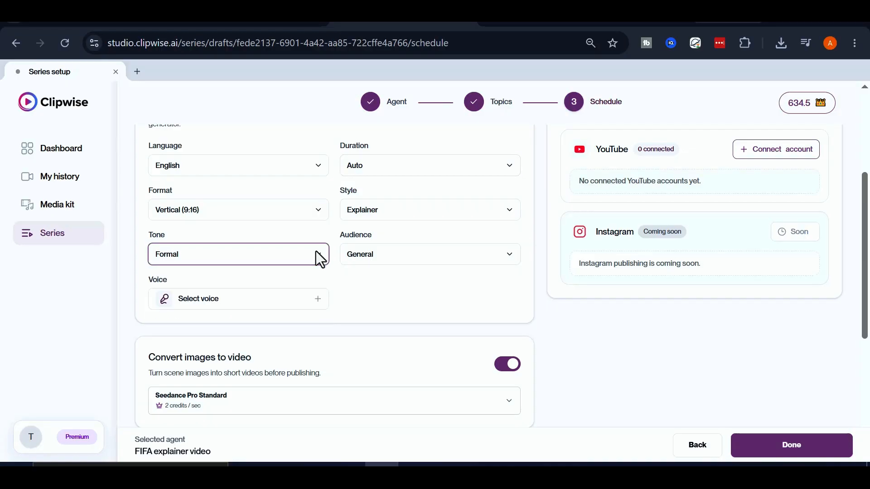
left_click(375, 253)
left_click(358, 258)
left_click(303, 310)
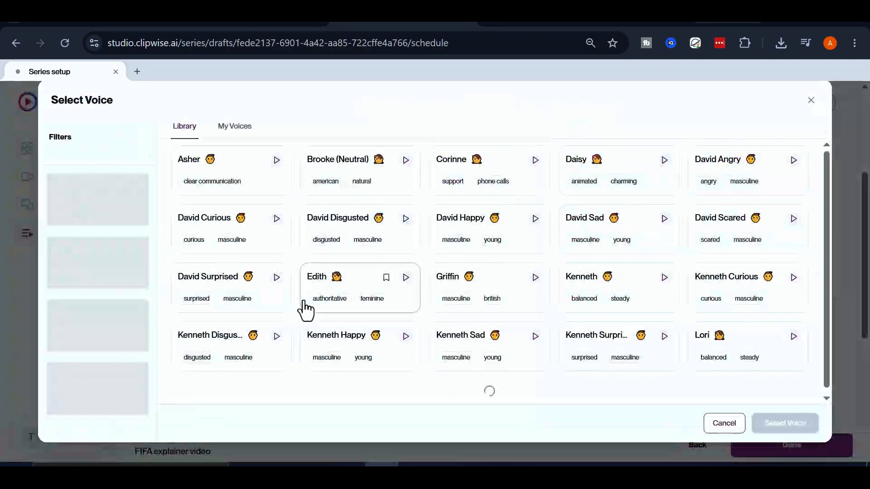
left_click(809, 102)
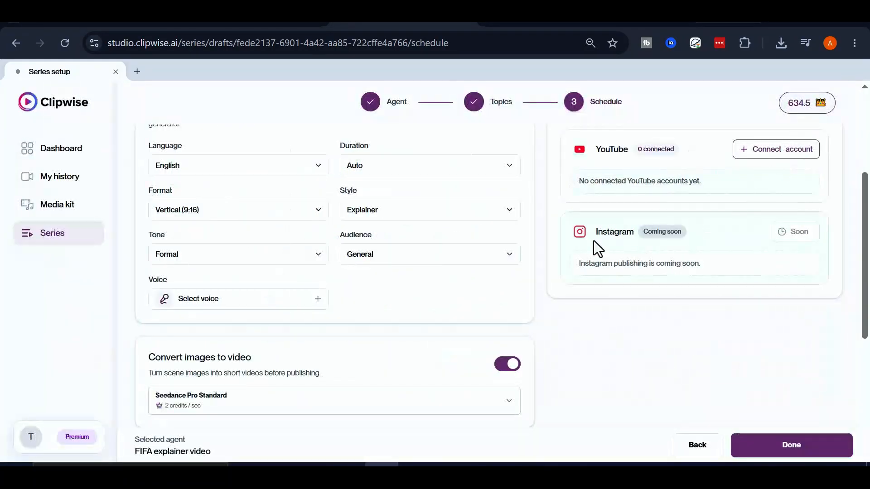
scroll(635, 250, "up", 2)
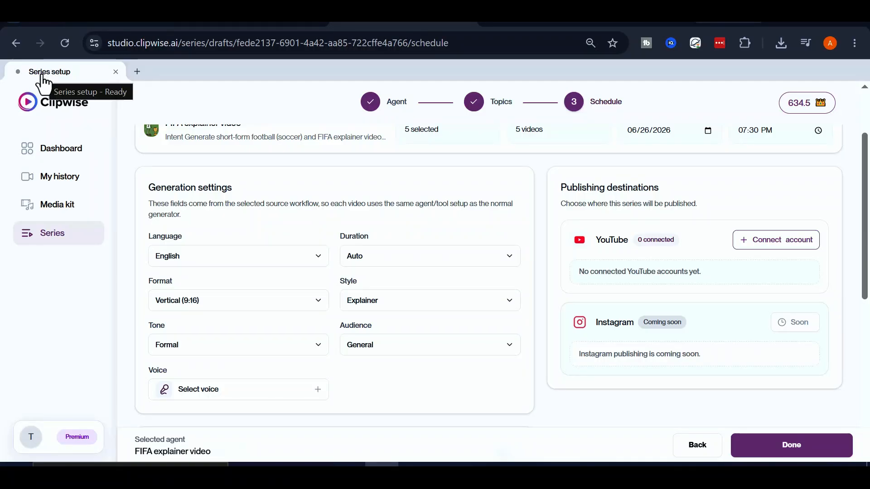
Examine the image-to-video model choices, the selected topics preview and the publishing destinations of the series
scroll(524, 249, "down", 6)
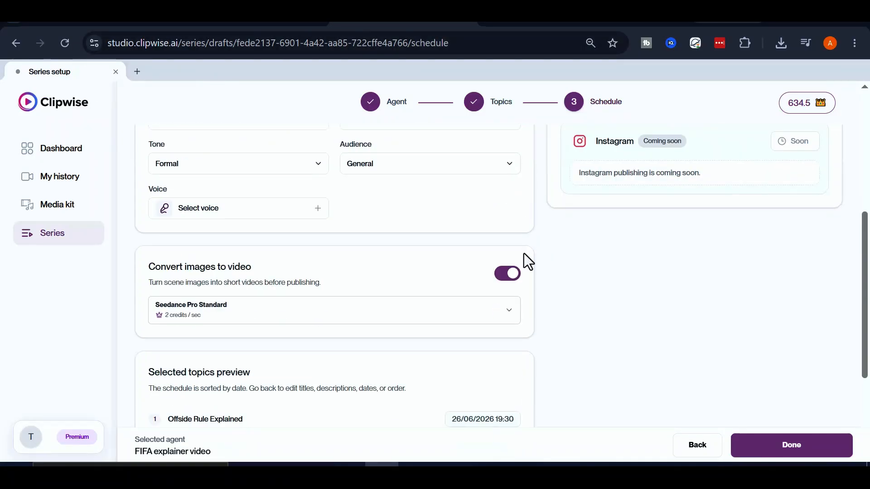
scroll(344, 272, "up", 2)
left_click(266, 319)
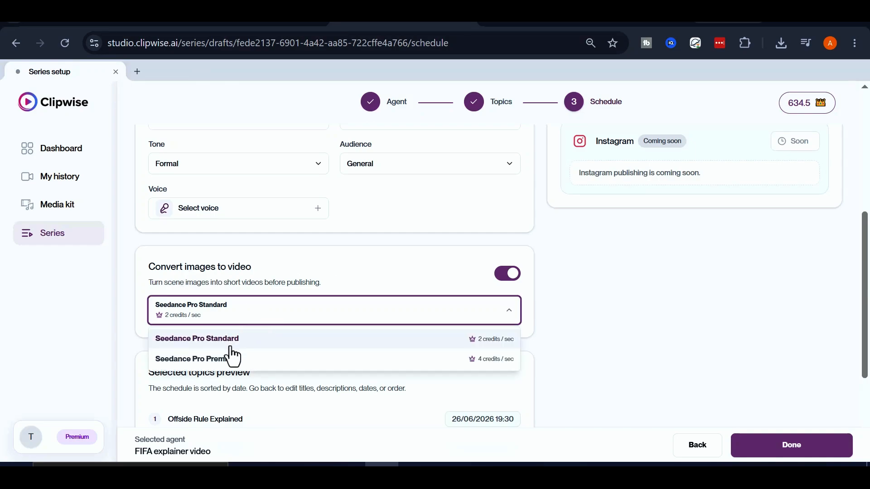
left_click(314, 317)
scroll(313, 316, "down", 4)
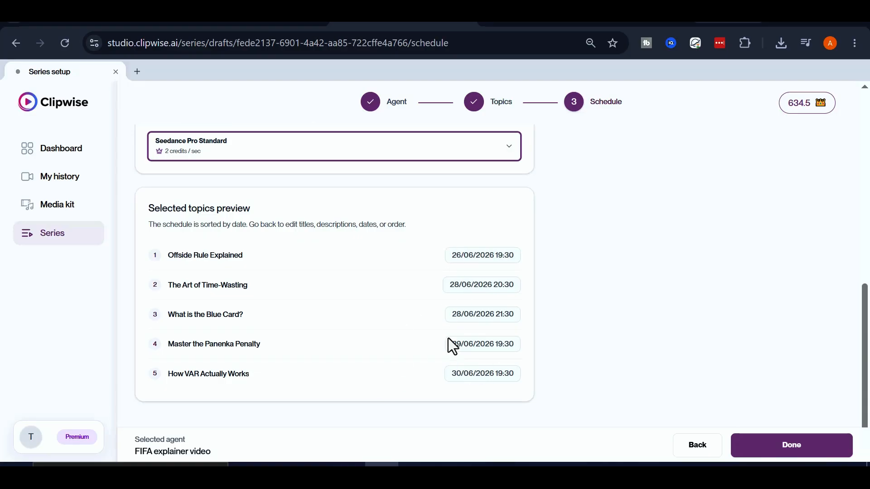
scroll(675, 353, "up", 8)
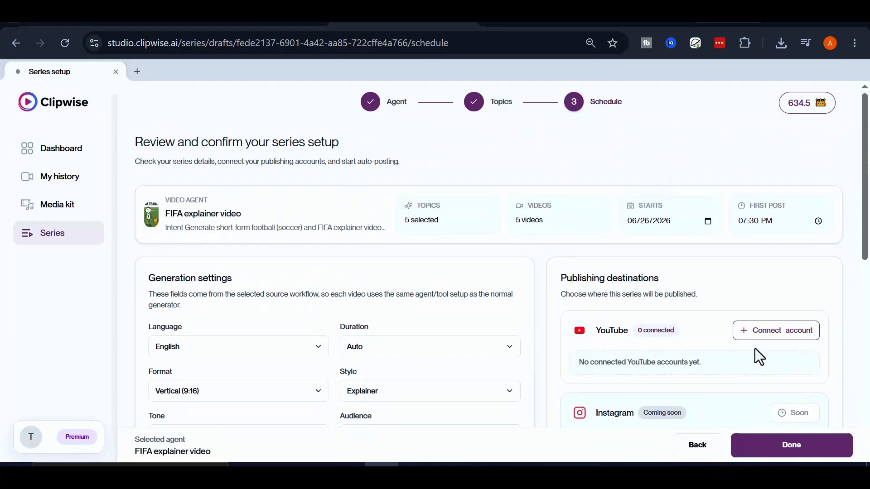
scroll(573, 208, "down", 4)
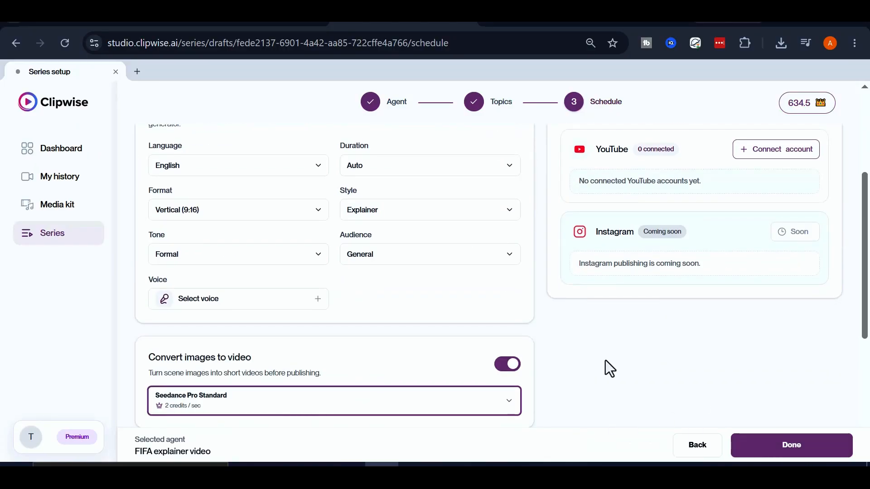
scroll(607, 363, "up", 4)
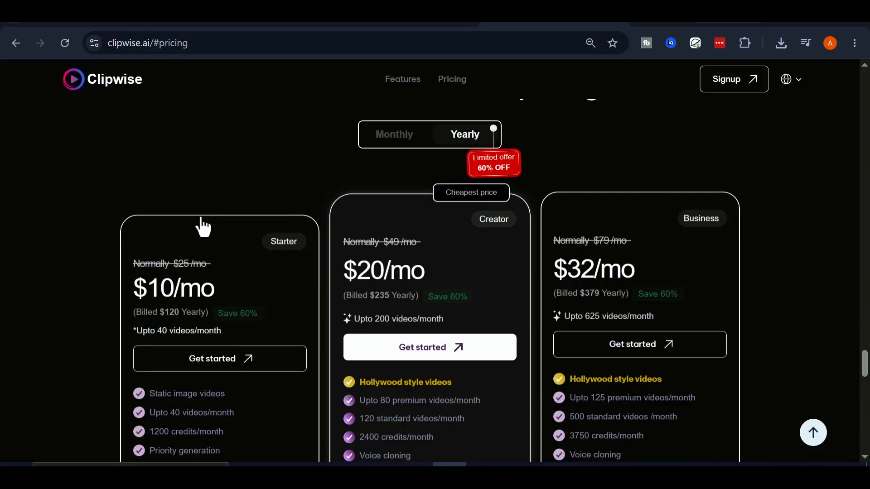
Compare the yearly Starter, Creator and Business plans and their included features on Clipwise's pricing page
scroll(177, 226, "down", 2)
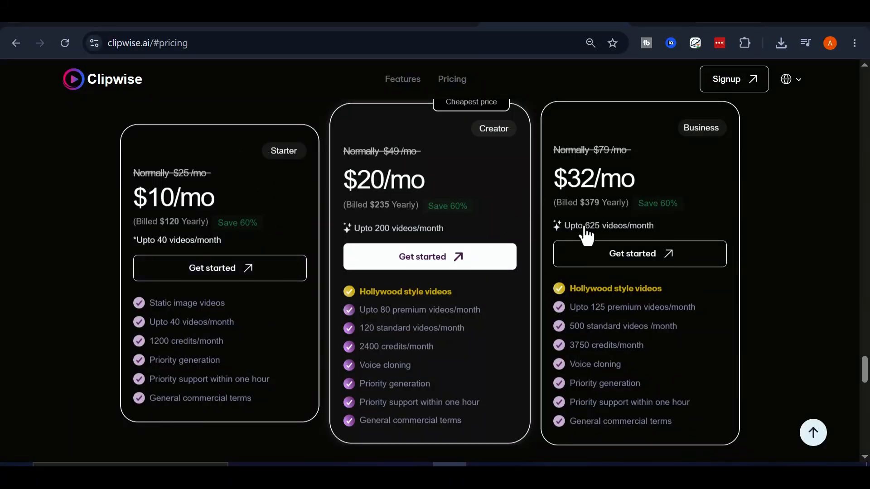
scroll(587, 235, "down", 2)
scroll(587, 235, "up", 2)
scroll(223, 242, "up", 2)
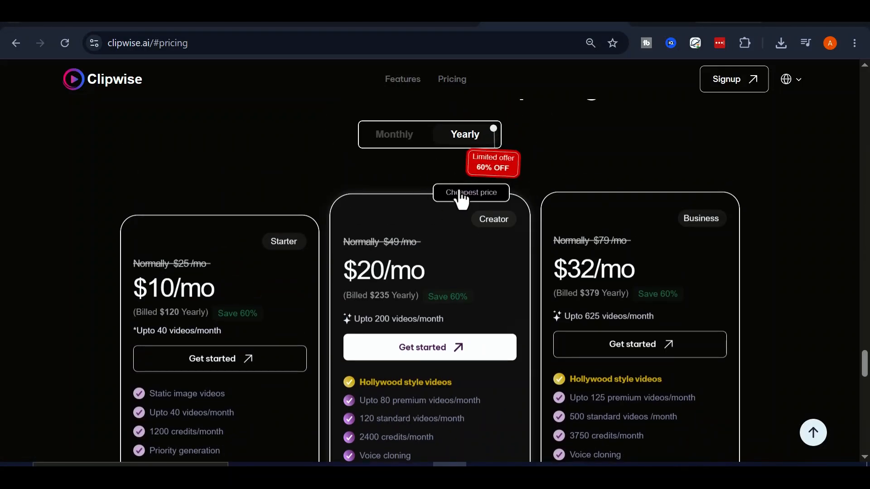
scroll(643, 233, "down", 2)
scroll(643, 233, "up", 2)
scroll(478, 225, "down", 8)
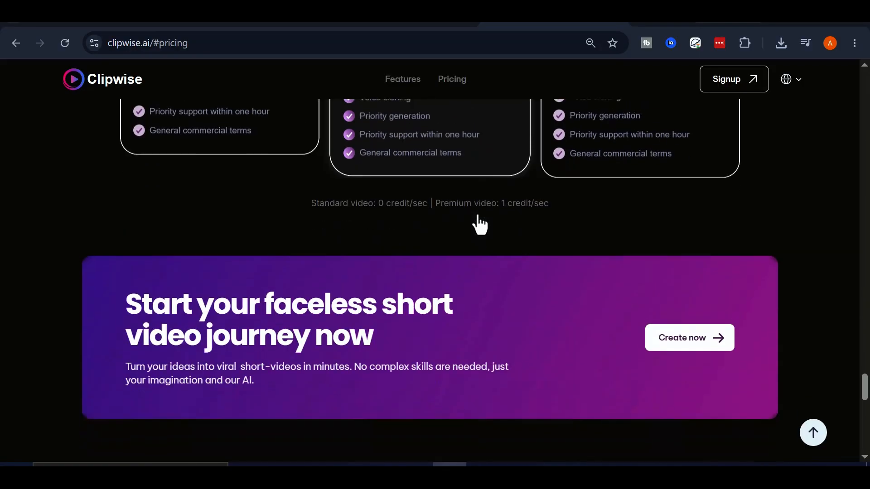
scroll(478, 225, "down", 2)
scroll(493, 290, "down", 2)
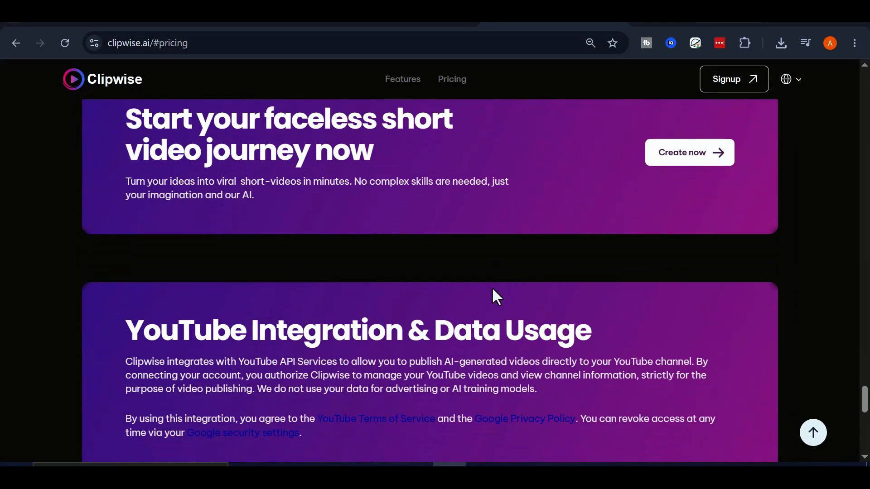
scroll(442, 323, "up", 4)
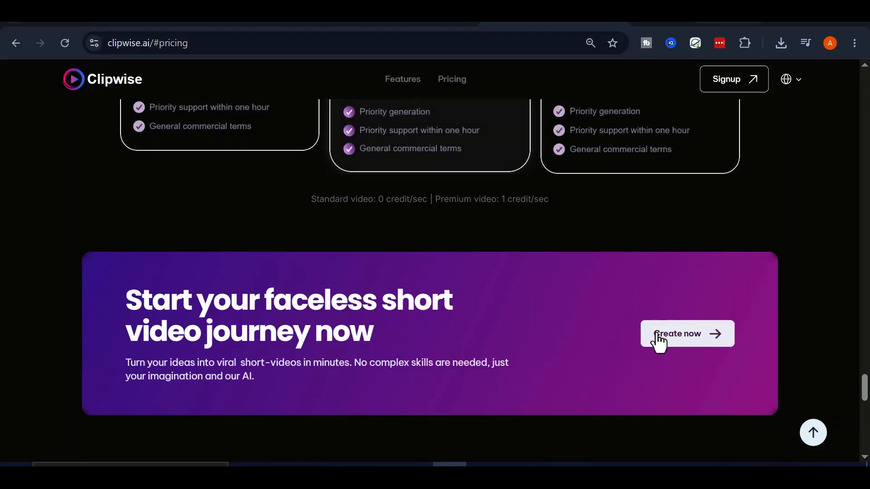
scroll(512, 280, "up", 10)
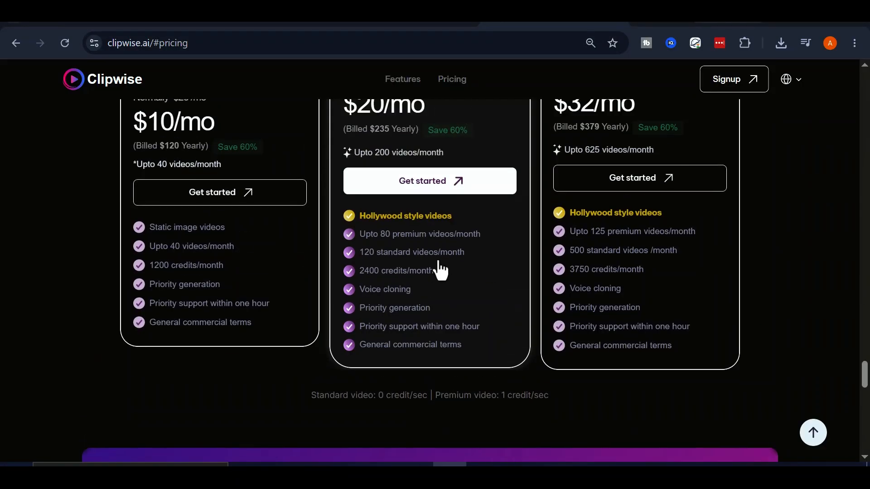